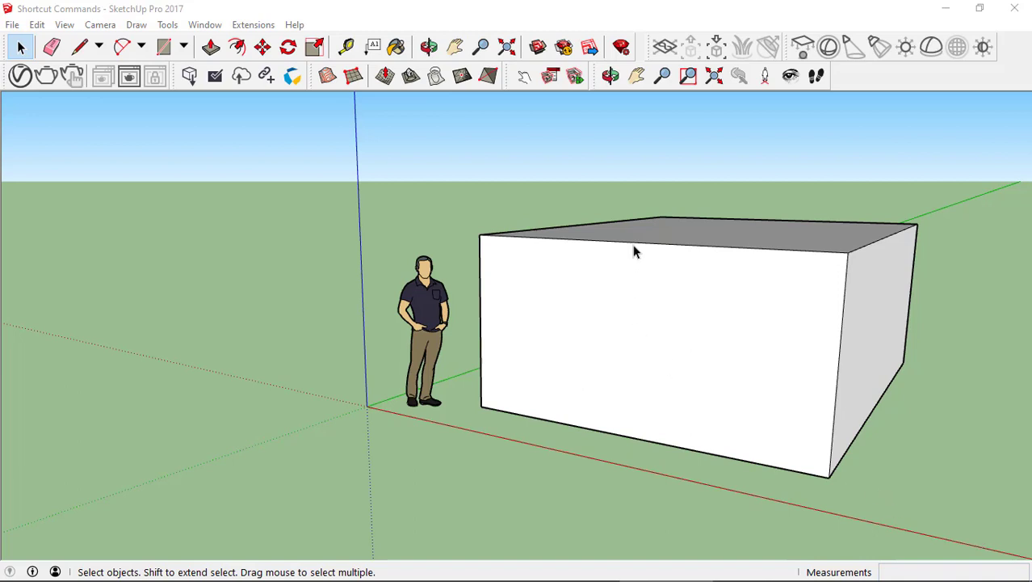
# - Group the whole box with Edit > Make Group, regroup it with G, and deselect
pyautogui.moveTo(464, 147)
pyautogui.mouseDown()
pyautogui.moveTo(995, 477)
pyautogui.moveTo(961, 511)
pyautogui.mouseUp()
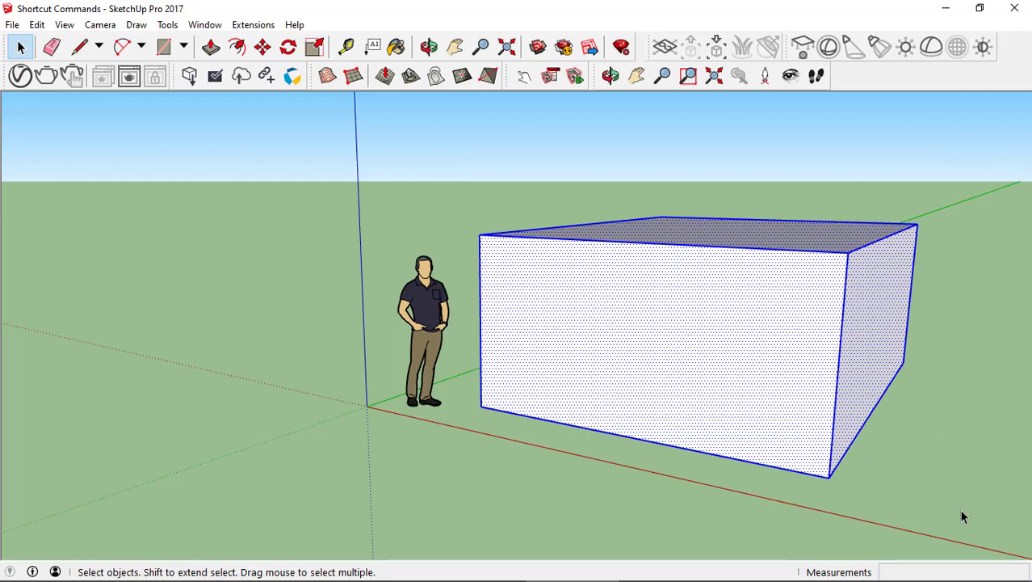
pyautogui.click(38, 29)
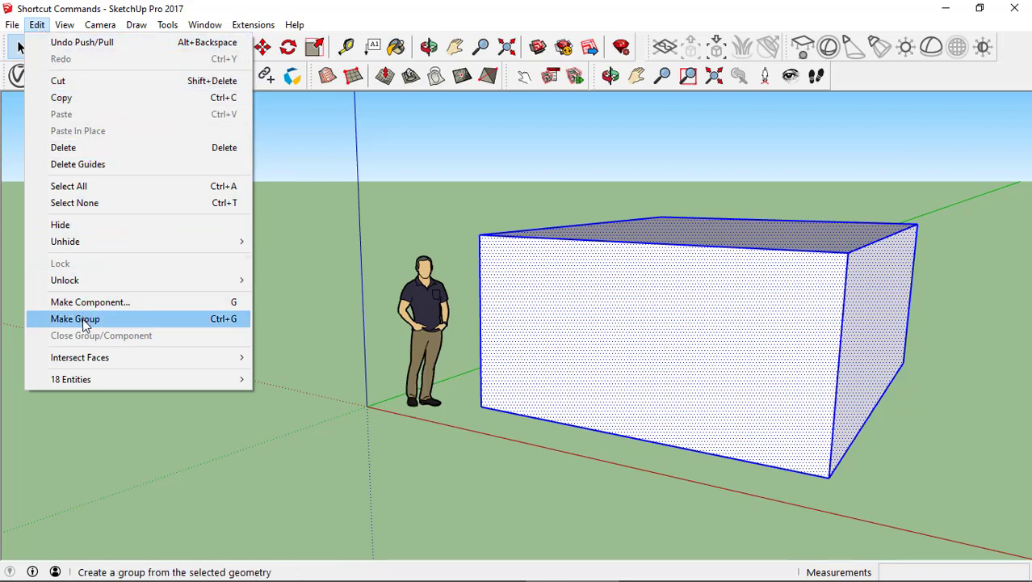
pyautogui.click(84, 321)
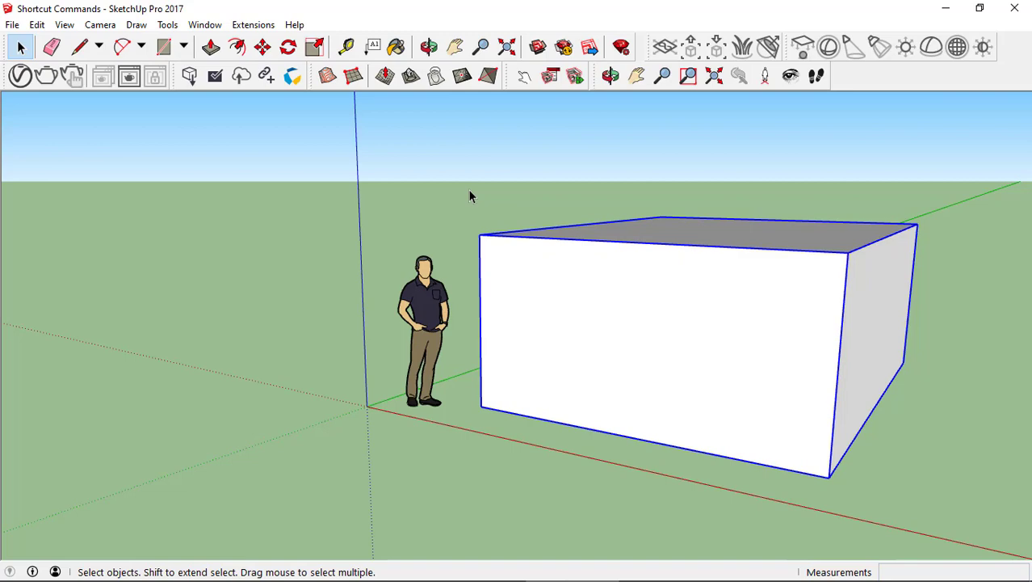
pyautogui.moveTo(466, 167)
pyautogui.mouseDown()
pyautogui.moveTo(812, 329)
pyautogui.moveTo(947, 503)
pyautogui.mouseUp()
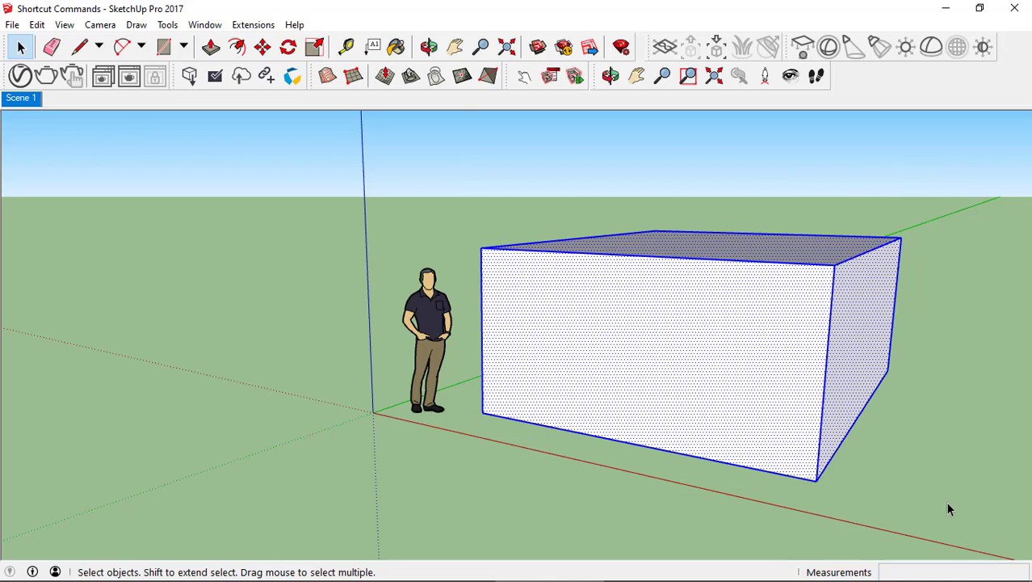
pyautogui.press('g')
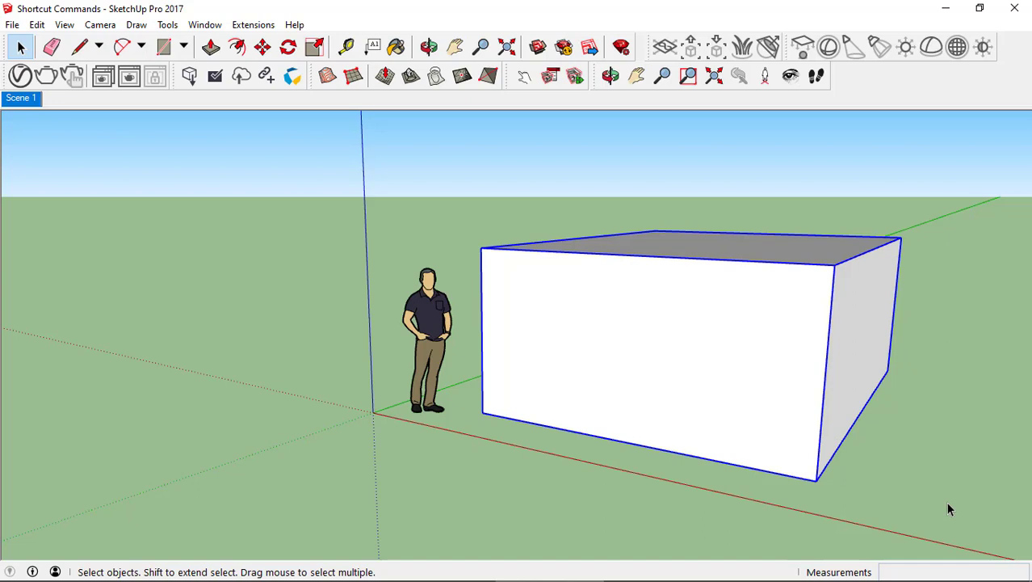
pyautogui.click(391, 250)
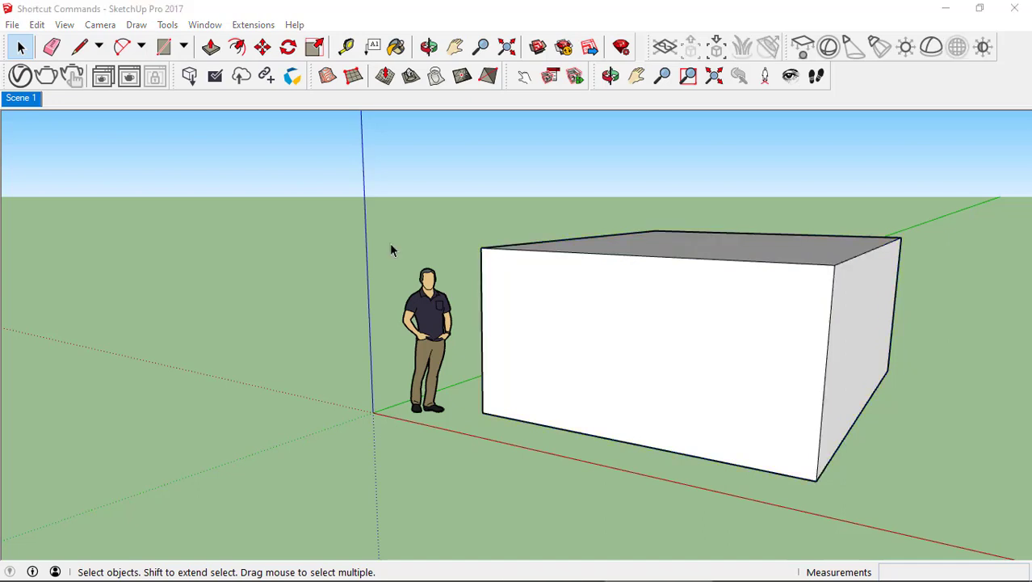
# - In Preferences > Shortcuts, assign Ctrl+G to Edit/Make Group and confirm with OK
pyautogui.click(201, 26)
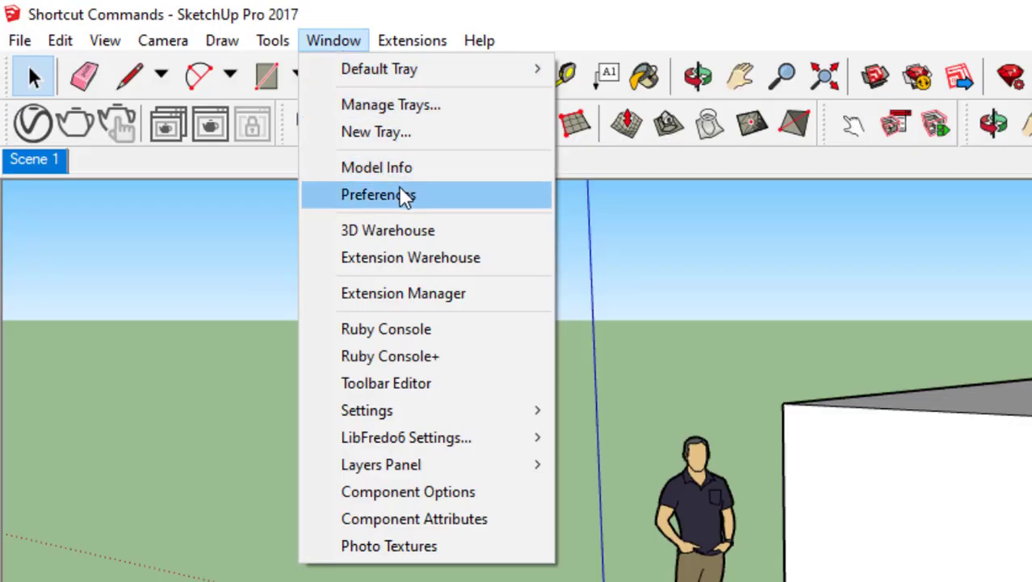
pyautogui.click(402, 202)
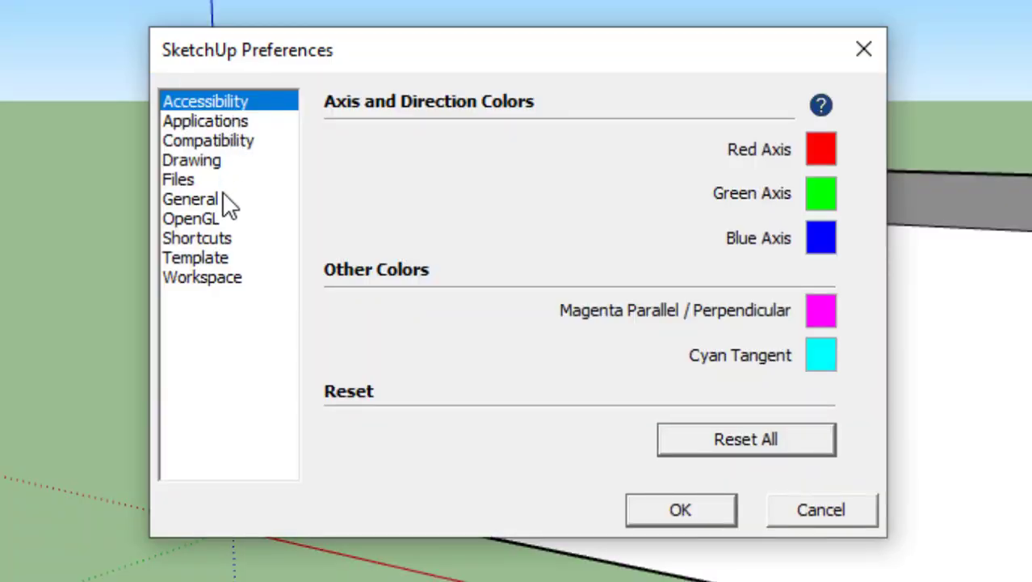
pyautogui.click(192, 240)
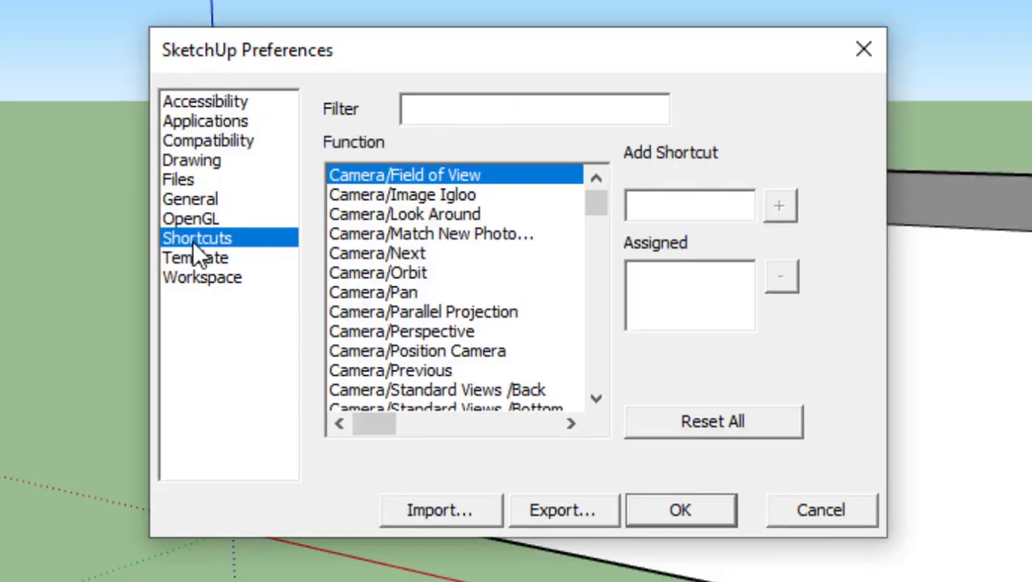
pyautogui.click(414, 109)
pyautogui.write('edi')
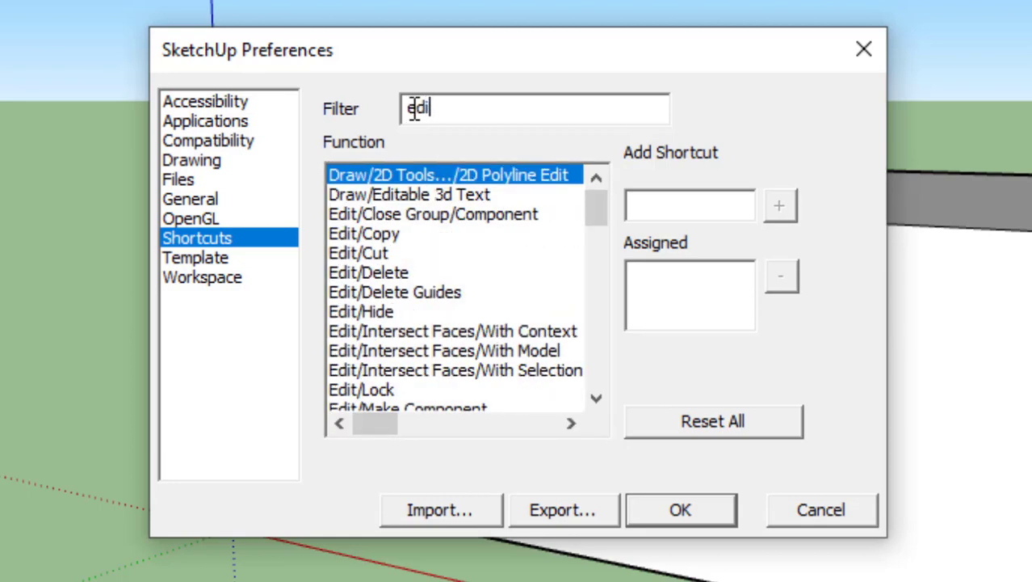
pyautogui.write('t')
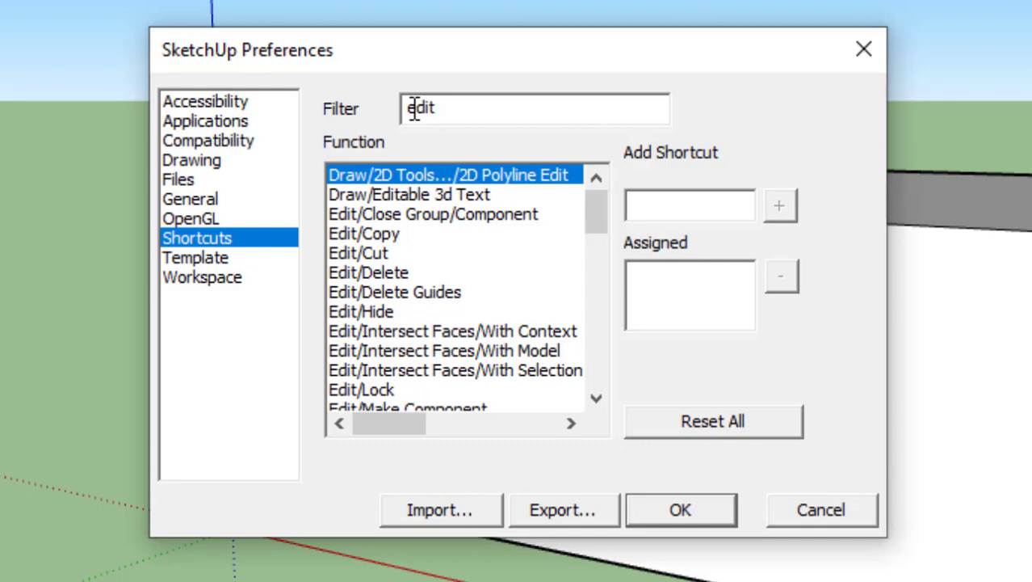
pyautogui.write('/')
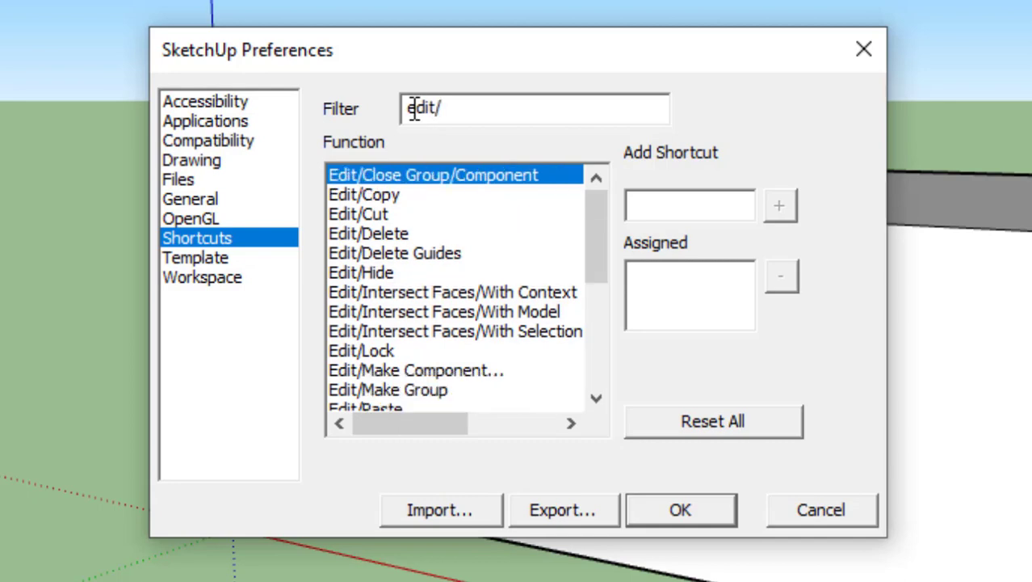
pyautogui.write('ma')
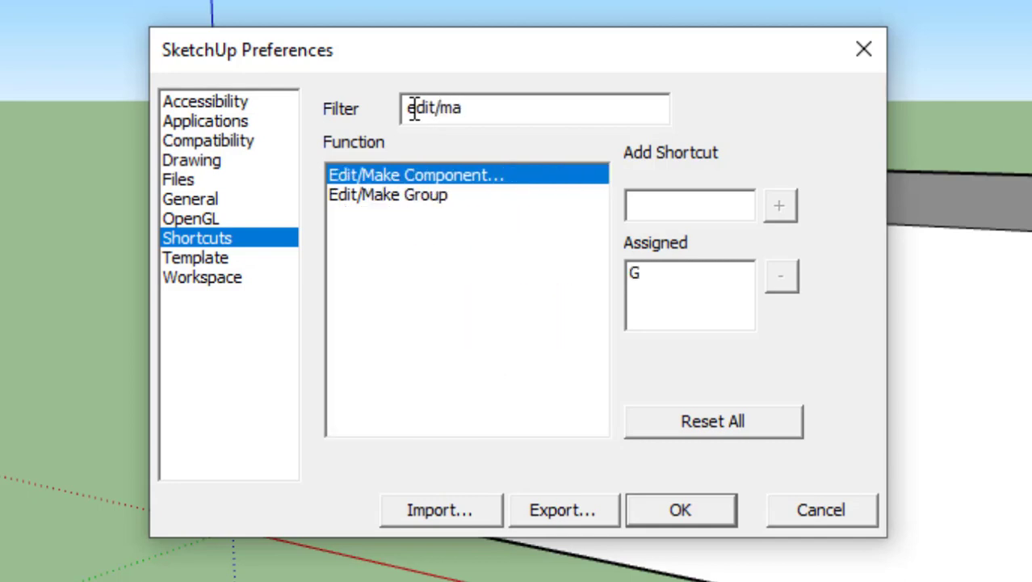
pyautogui.write('k')
pyautogui.click(355, 206)
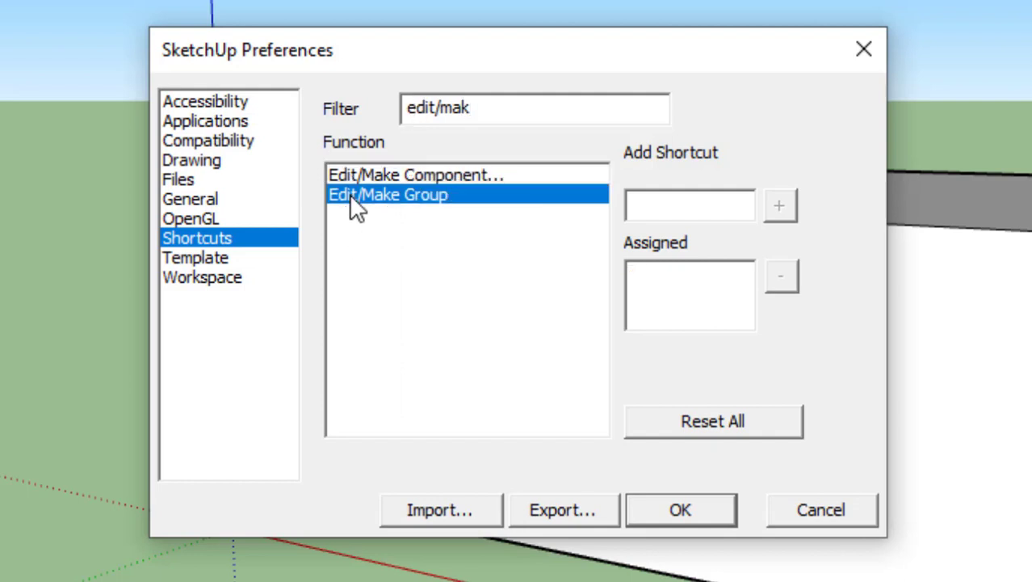
pyautogui.click(664, 212)
pyautogui.press('ctrl')
pyautogui.hotkey('ctrl', 'g')
pyautogui.click(780, 210)
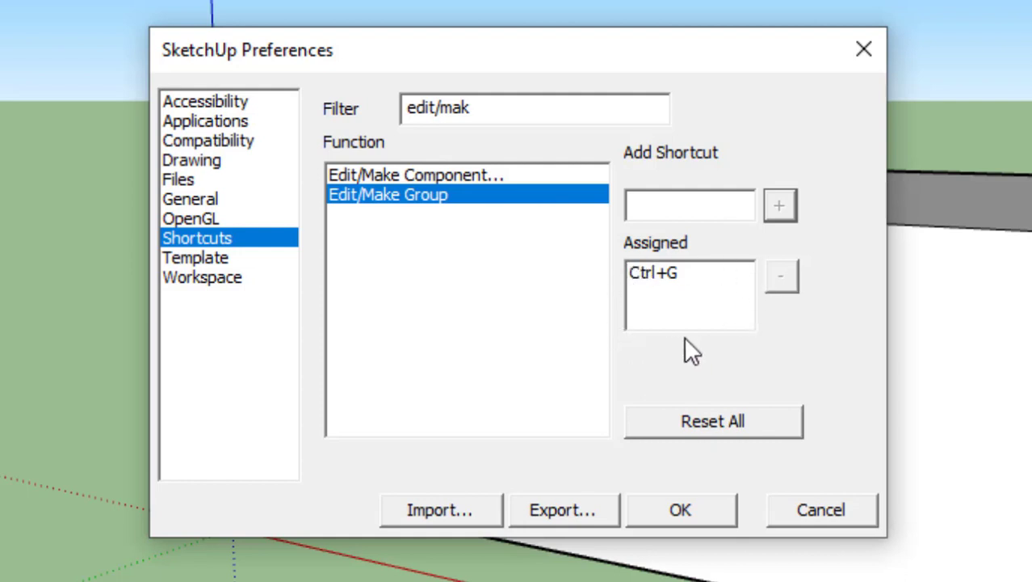
pyautogui.click(693, 514)
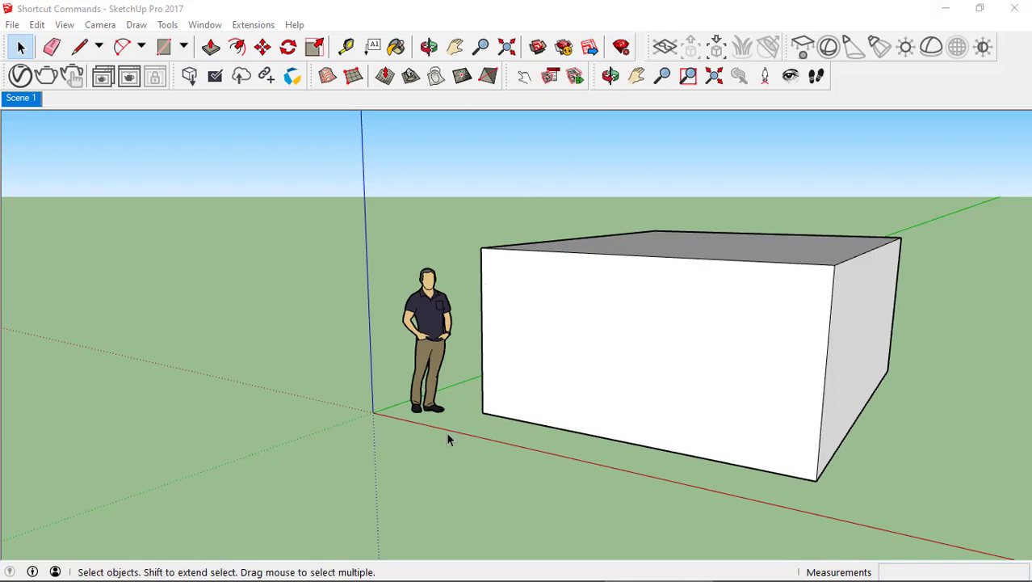
# - Add Ctrl+H as the Edit/Hide shortcut in Preferences and confirm with OK
pyautogui.click(204, 25)
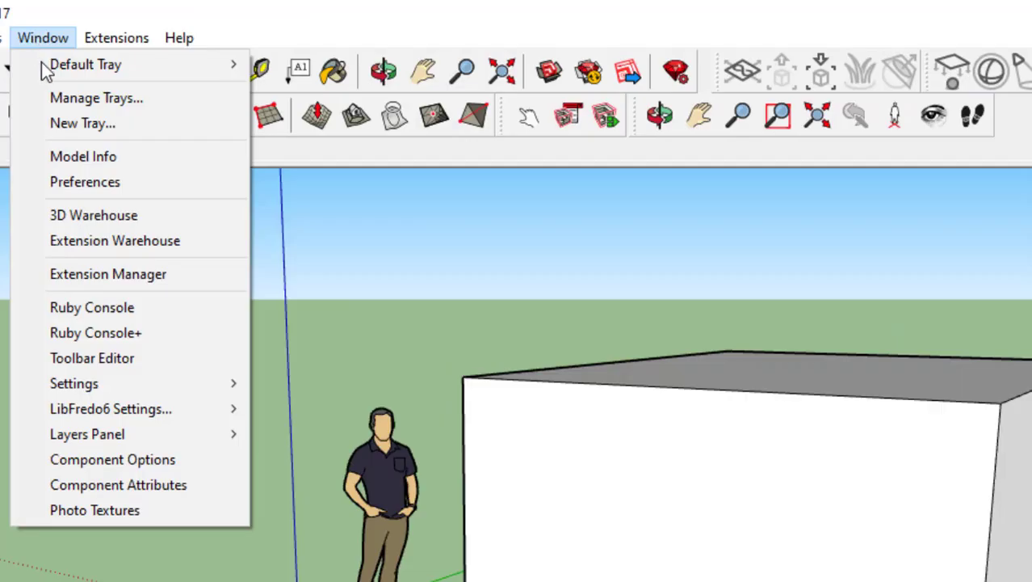
pyautogui.click(73, 184)
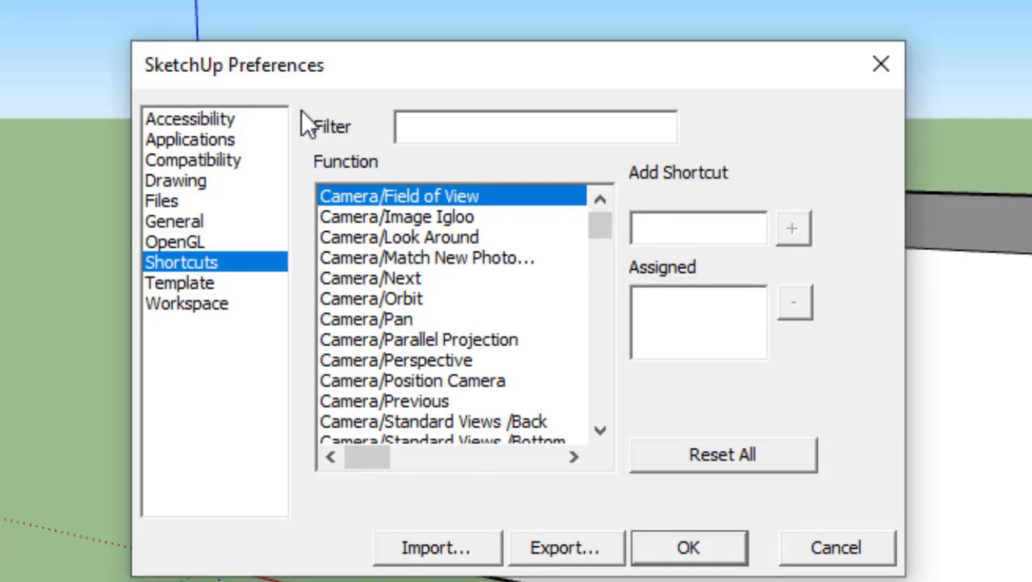
pyautogui.click(421, 129)
pyautogui.write('e')
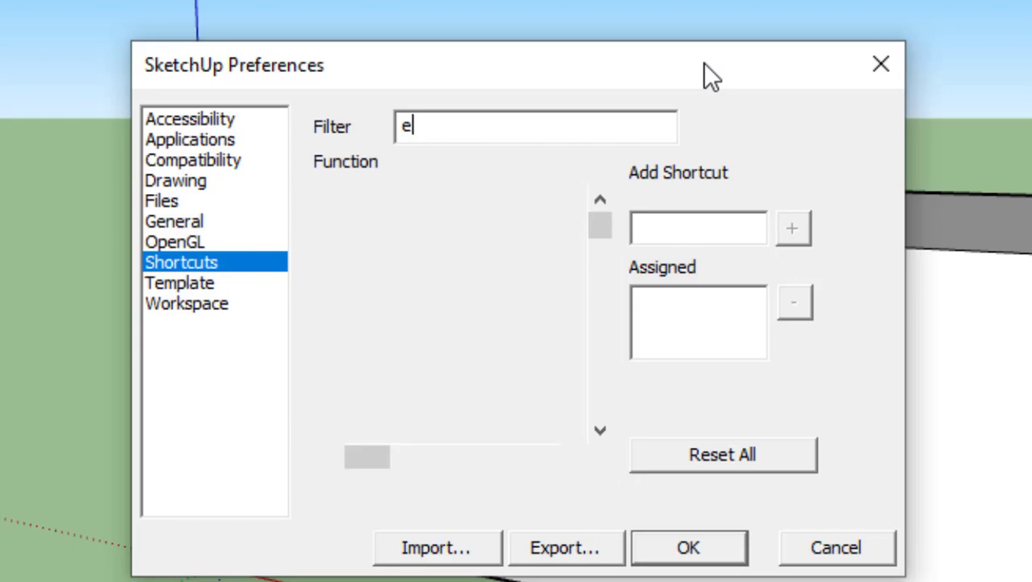
pyautogui.write('dit')
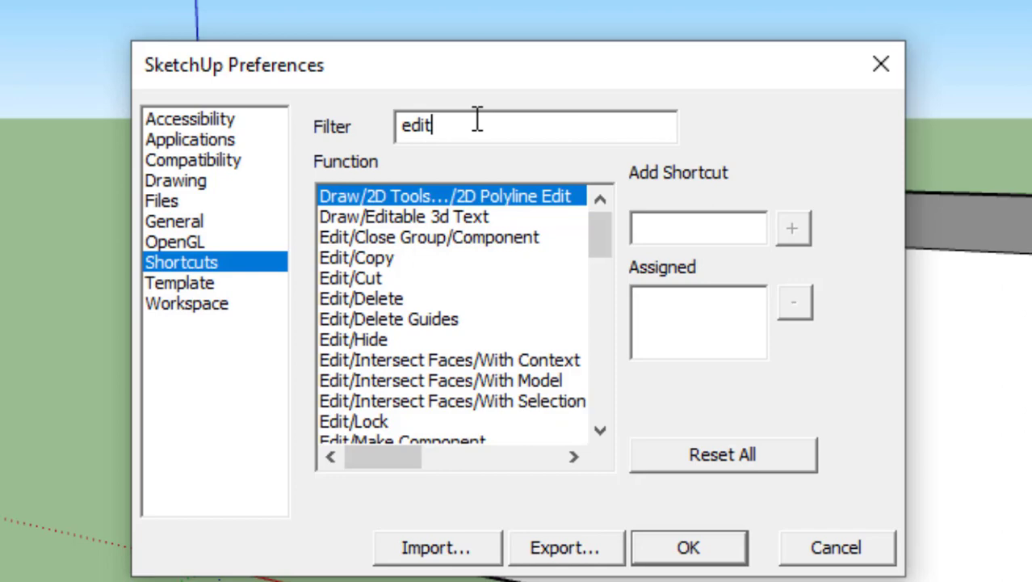
pyautogui.write('/')
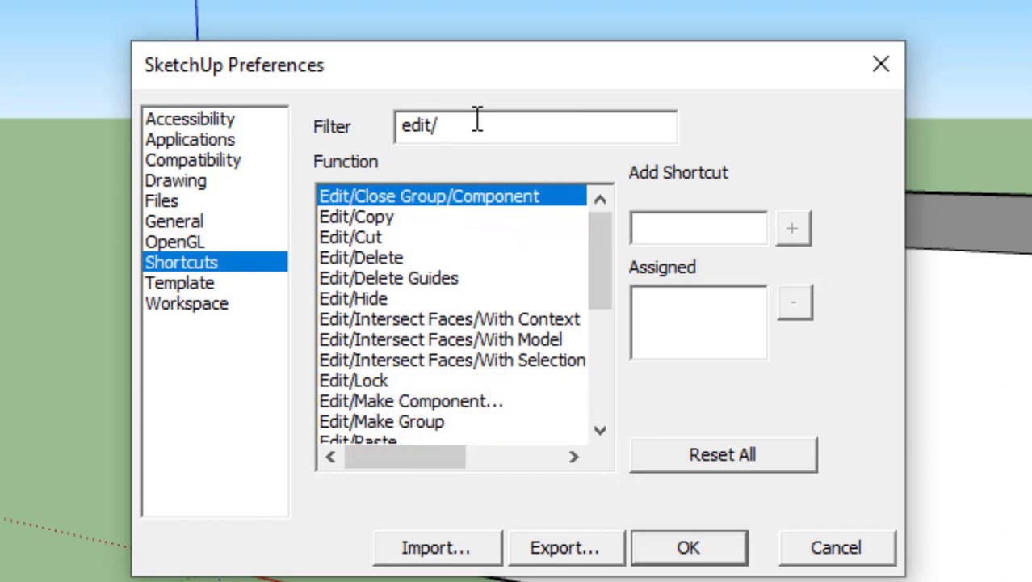
pyautogui.write('h')
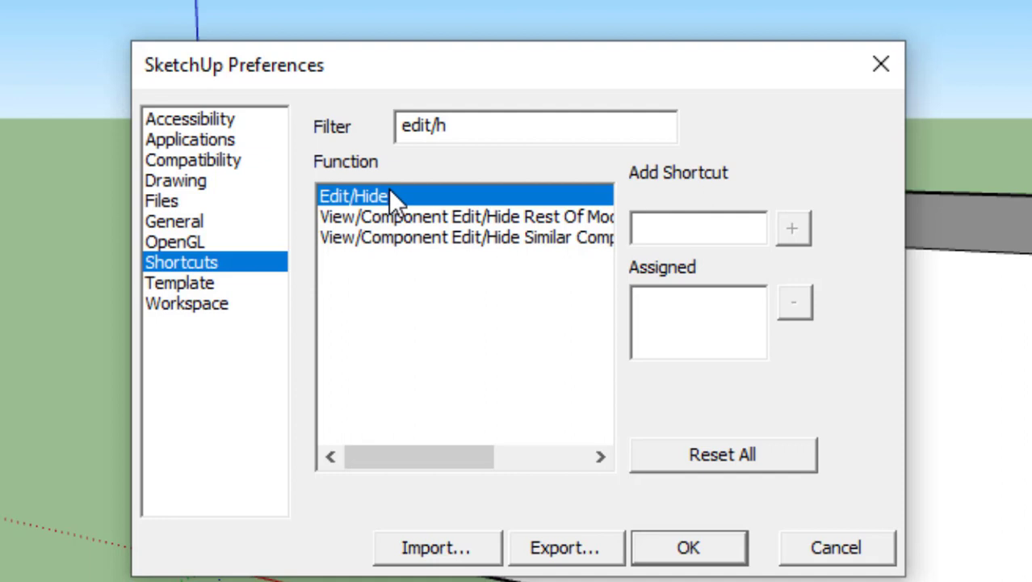
pyautogui.click(651, 232)
pyautogui.hotkey('ctrl', 'h')
pyautogui.click(794, 230)
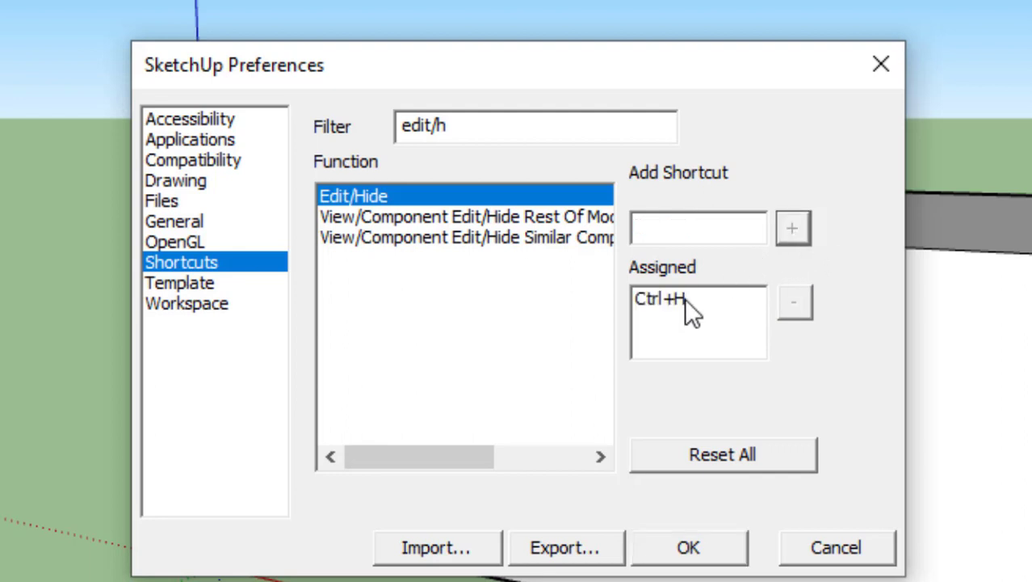
pyautogui.click(692, 553)
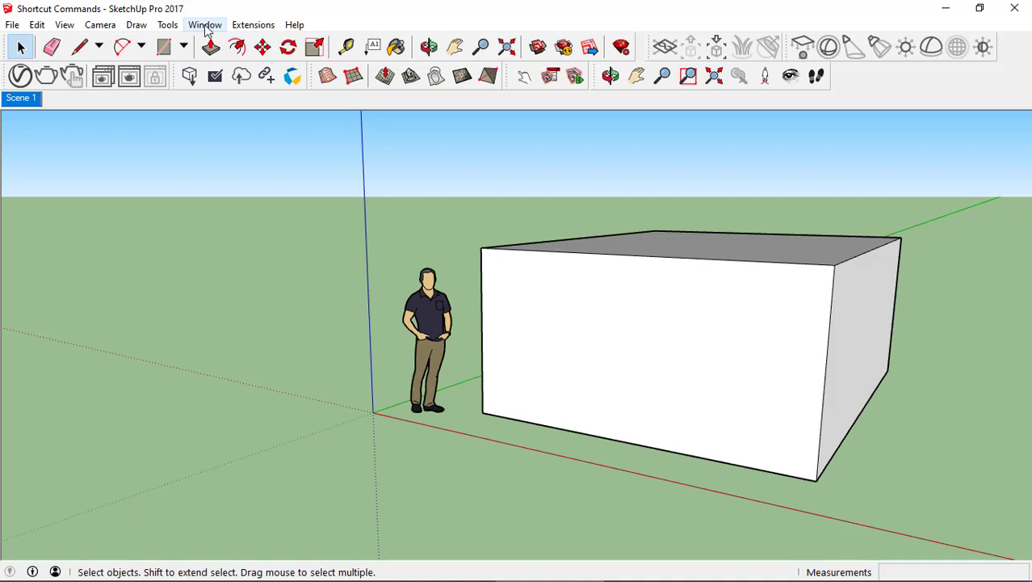
# - Add Ctrl+U as the Edit/Unhide/All shortcut in Preferences and confirm with OK
pyautogui.click(208, 29)
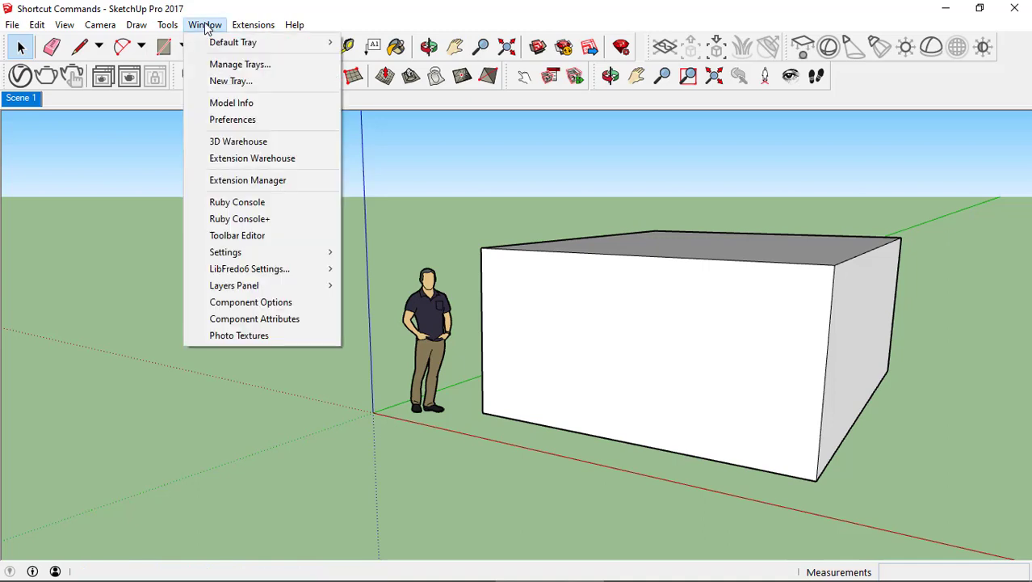
pyautogui.click(232, 122)
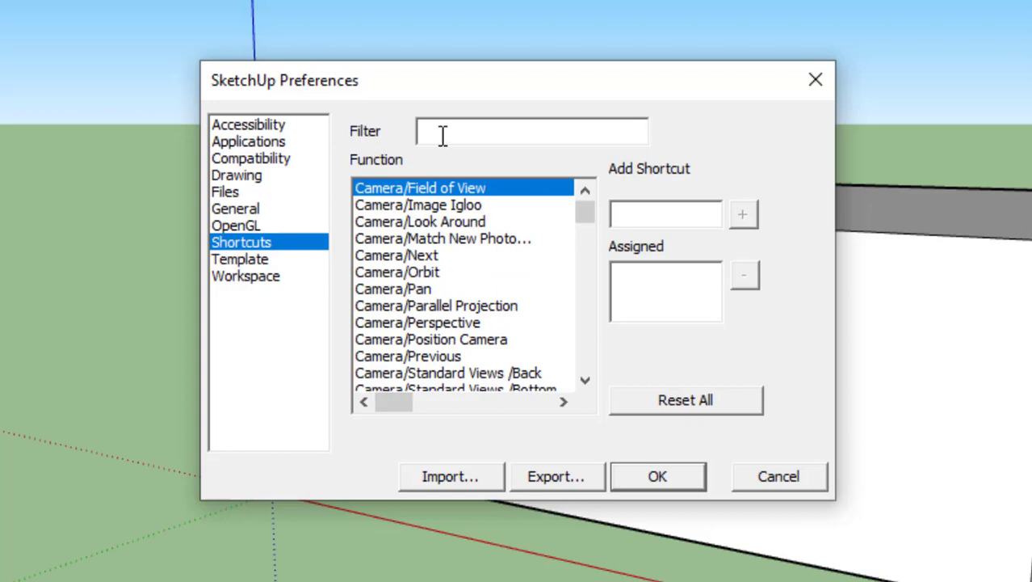
pyautogui.click(442, 135)
pyautogui.write('ed')
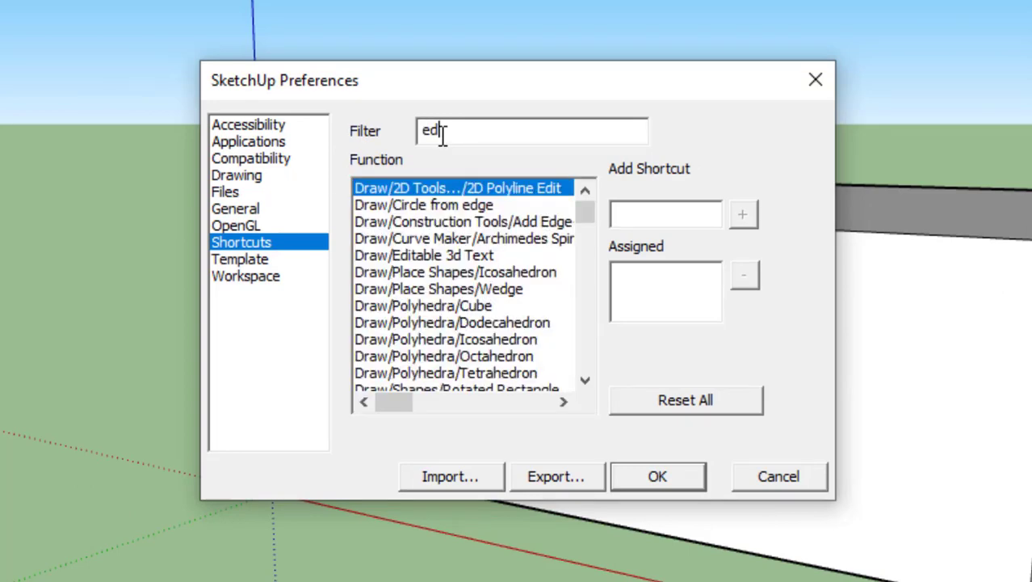
pyautogui.write('it')
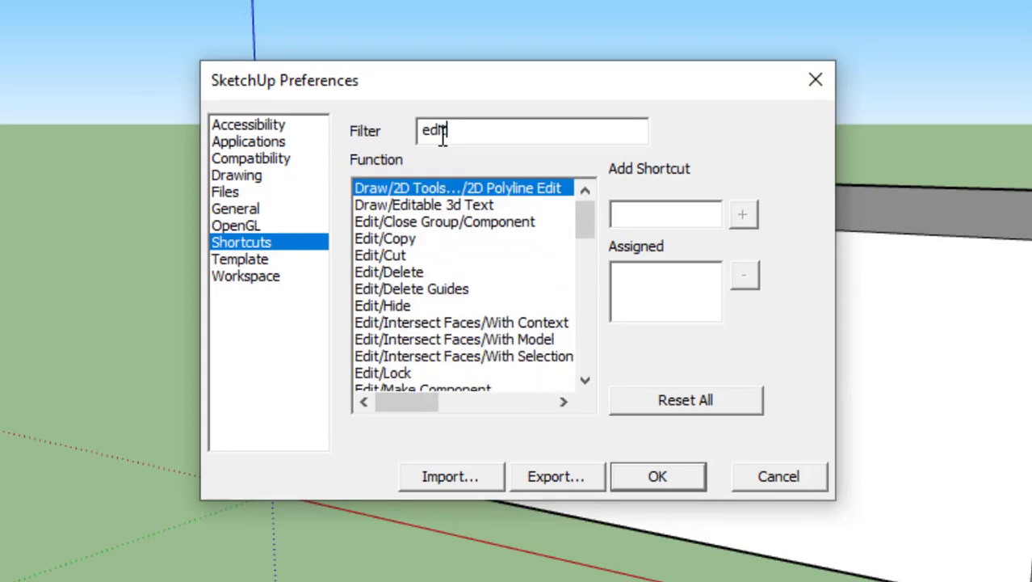
pyautogui.write('/')
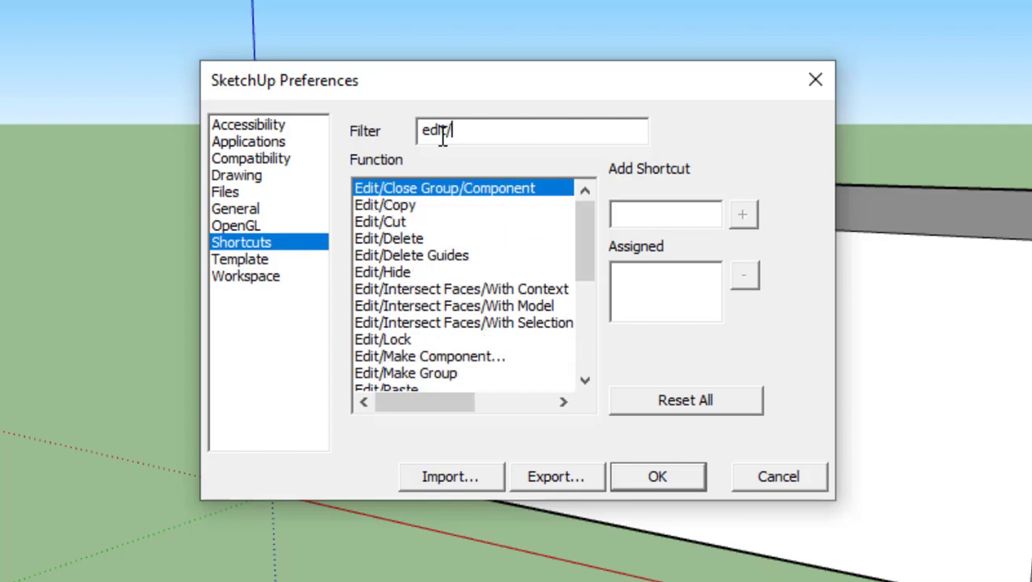
pyautogui.write('un')
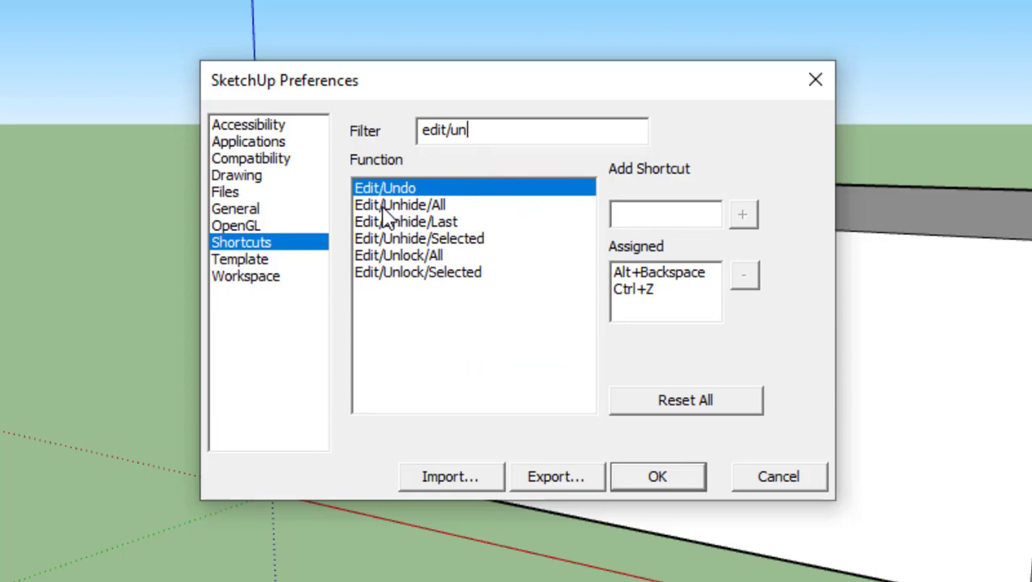
pyautogui.click(386, 209)
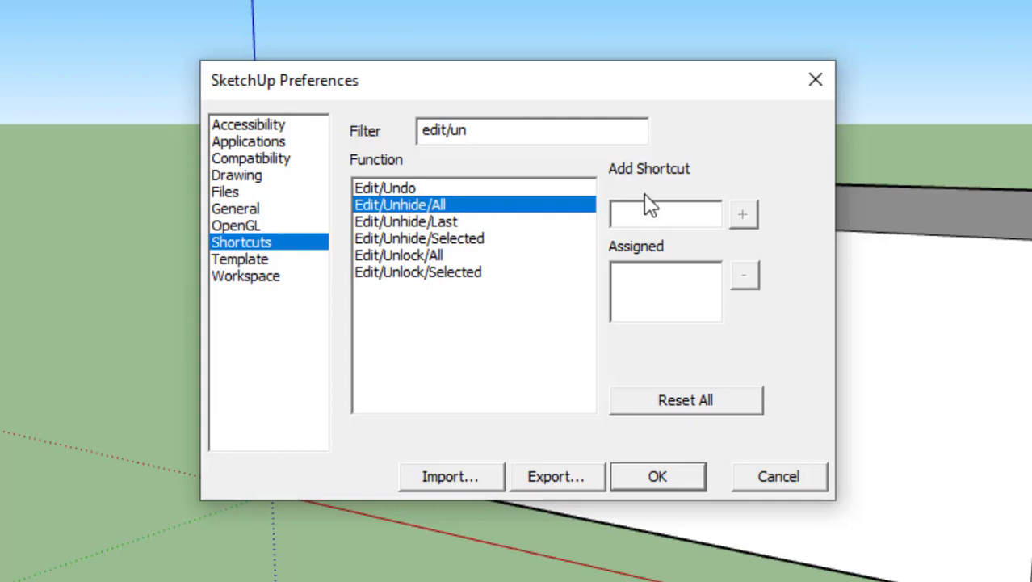
pyautogui.click(639, 214)
pyautogui.hotkey('ctrl', 'u')
pyautogui.click(744, 216)
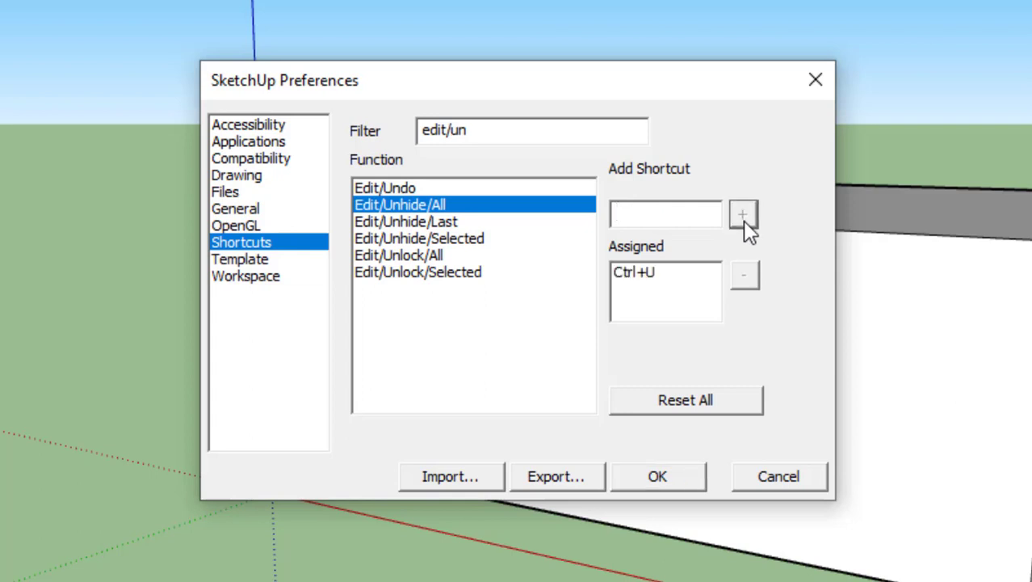
pyautogui.click(686, 483)
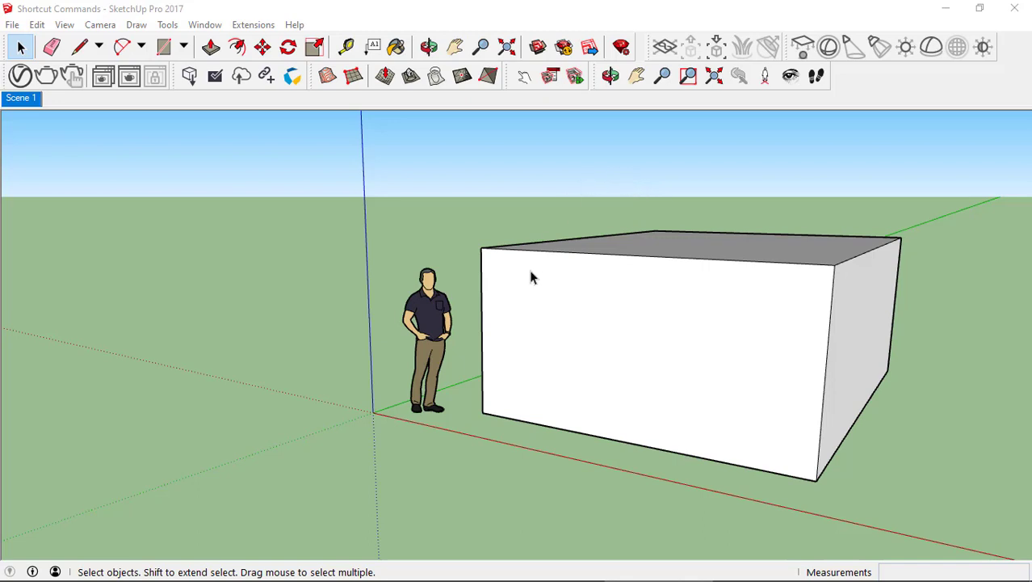
# - Hide the box's front face with Edit > Hide
pyautogui.click(559, 335)
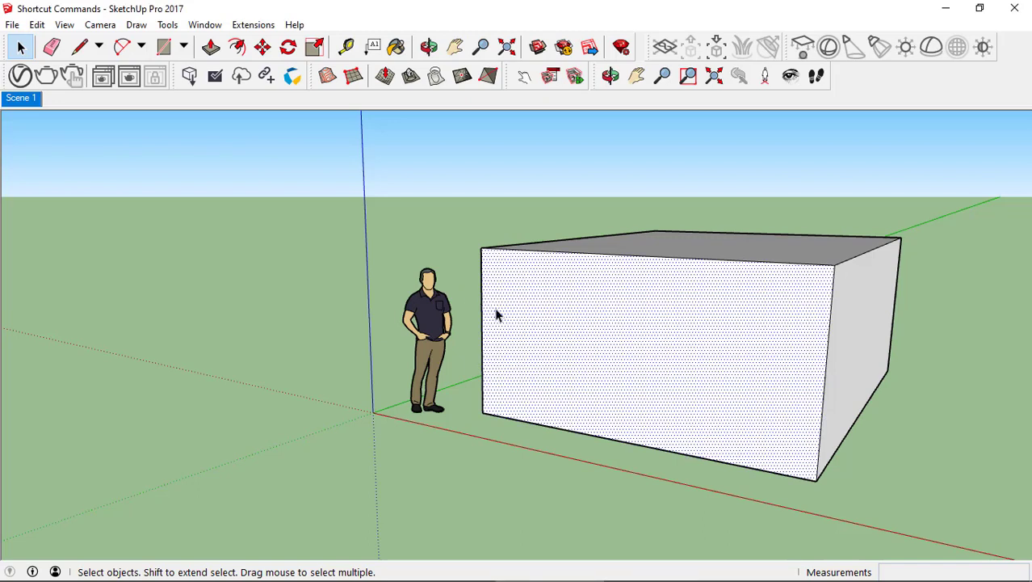
pyautogui.click(37, 24)
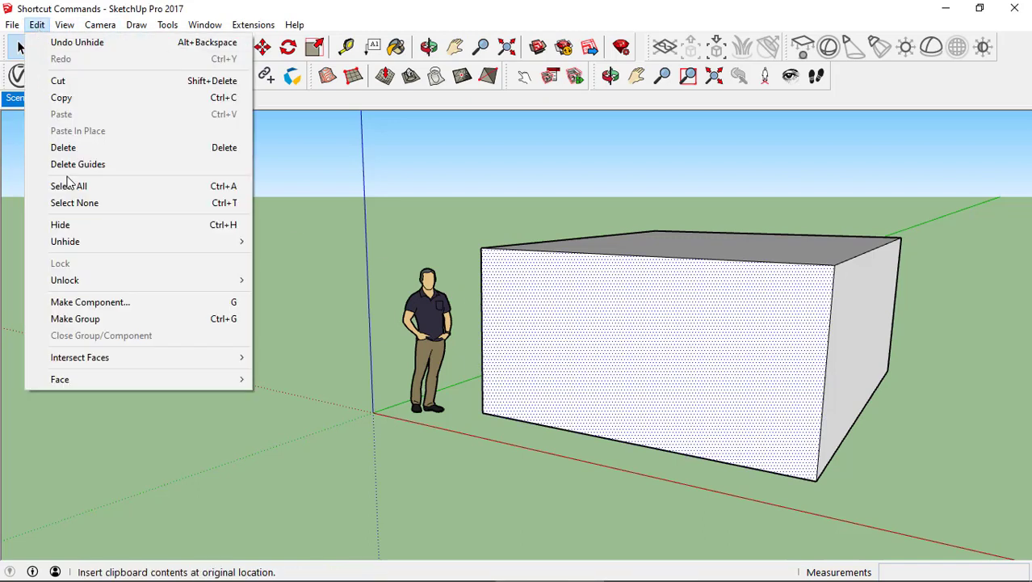
pyautogui.click(70, 226)
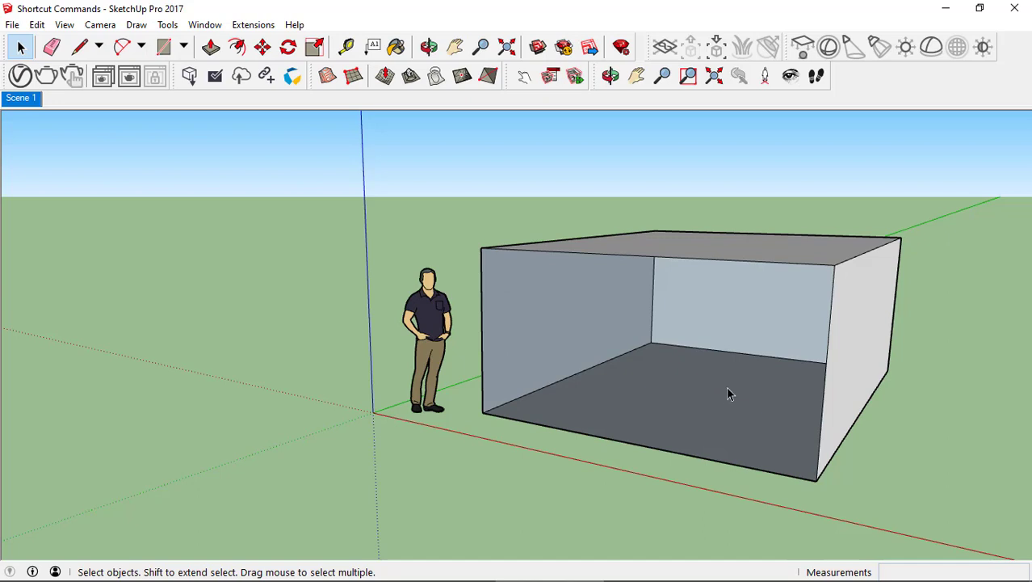
# - Draw a circle on the box floor and push/pull it up into a cylinder
pyautogui.press('c')
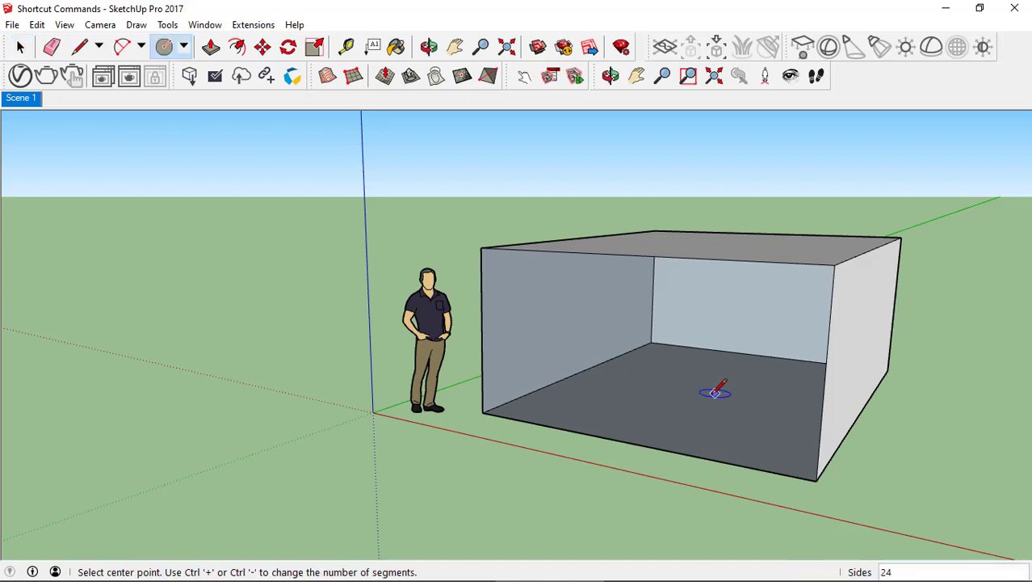
pyautogui.click(695, 409)
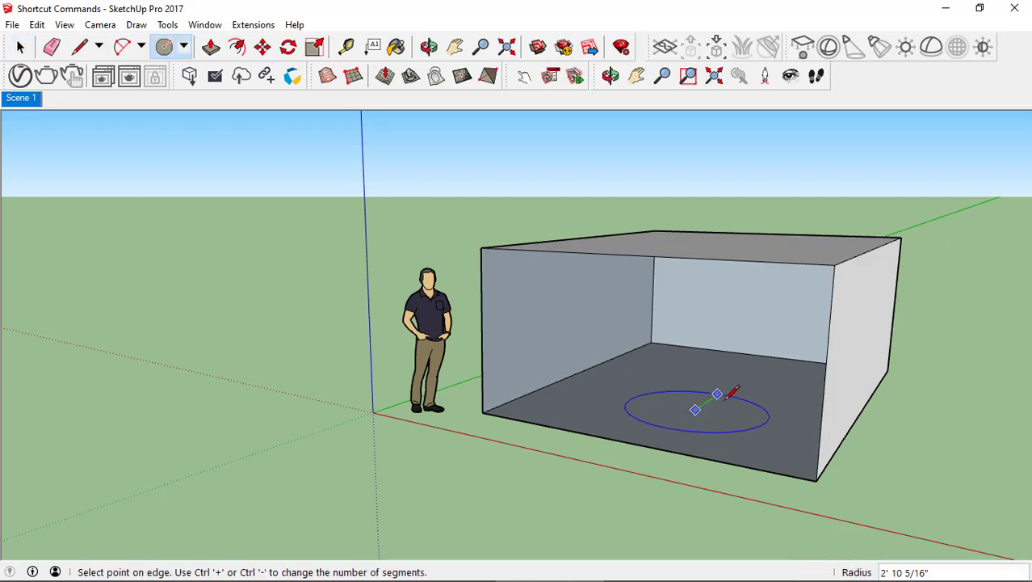
pyautogui.click(728, 396)
pyautogui.press('p')
pyautogui.click(698, 417)
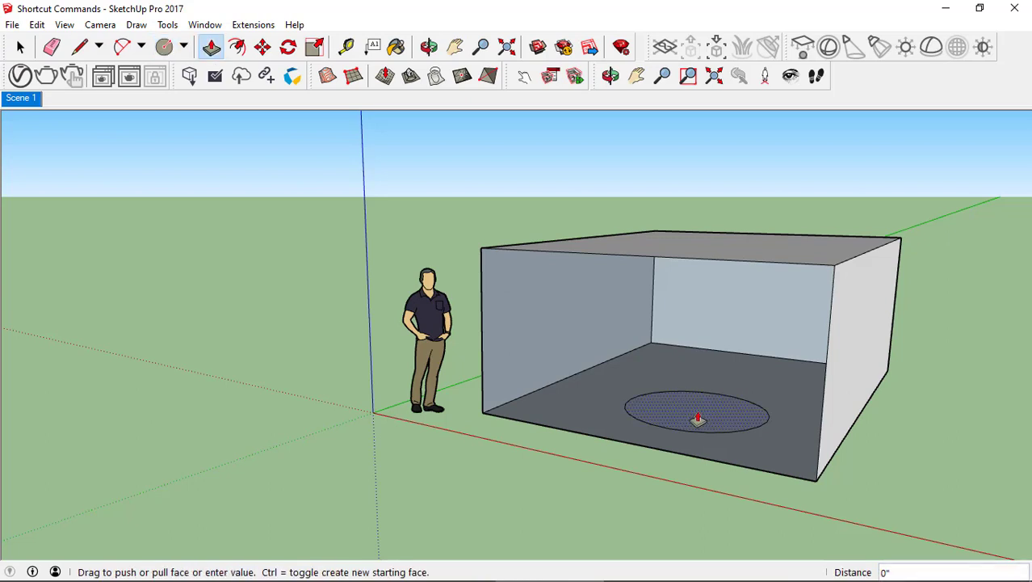
pyautogui.click(704, 327)
pyautogui.press('space')
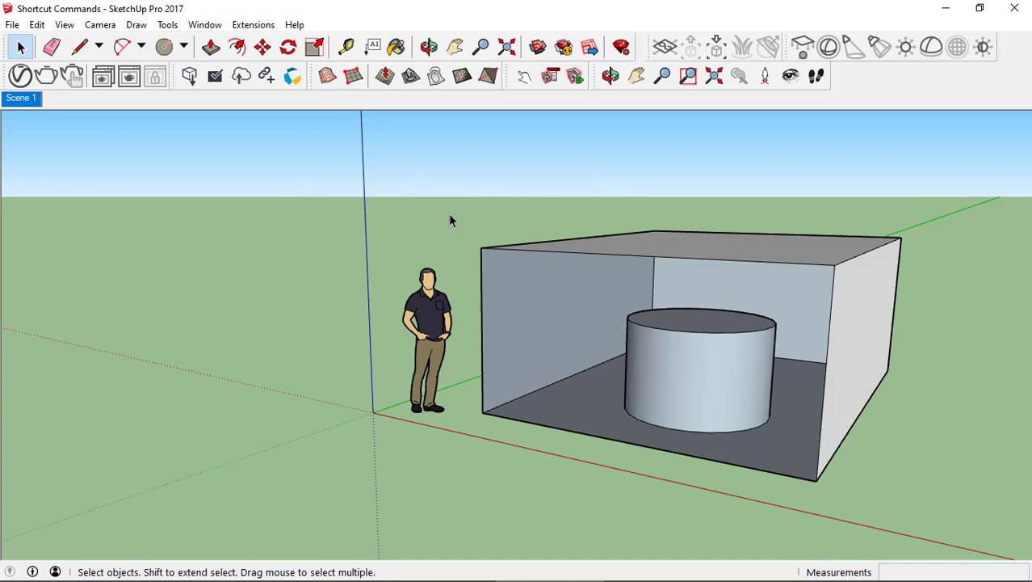
pyautogui.click(36, 27)
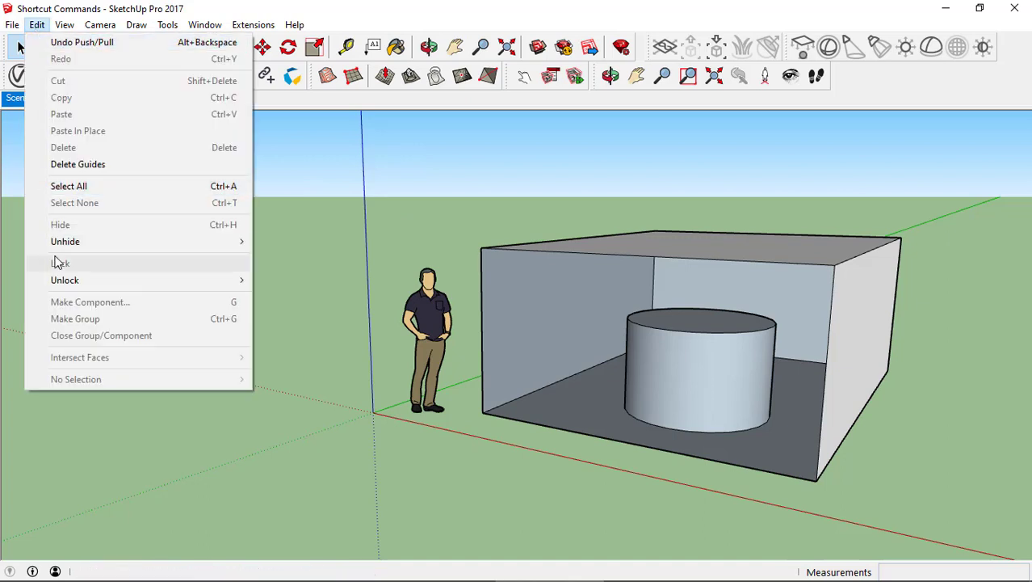
pyautogui.moveTo(65, 242)
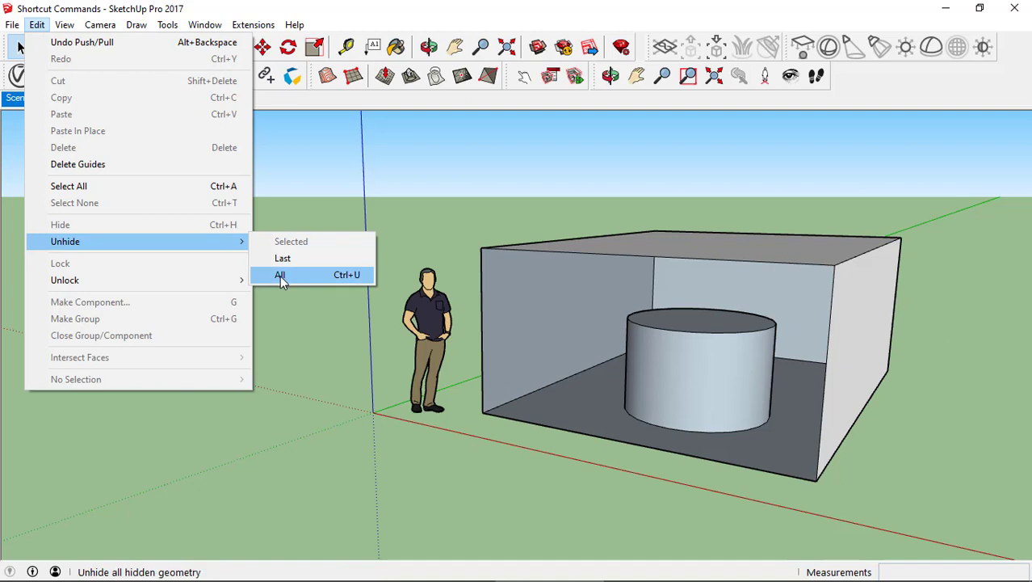
# - Unhide all geometry to restore the front face, then select that face
pyautogui.click(280, 276)
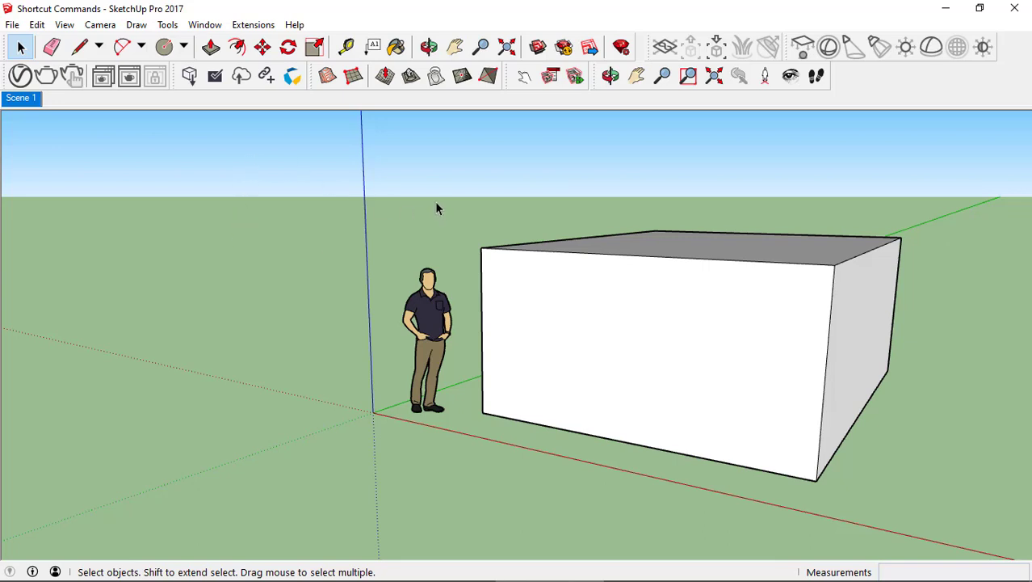
pyautogui.click(37, 29)
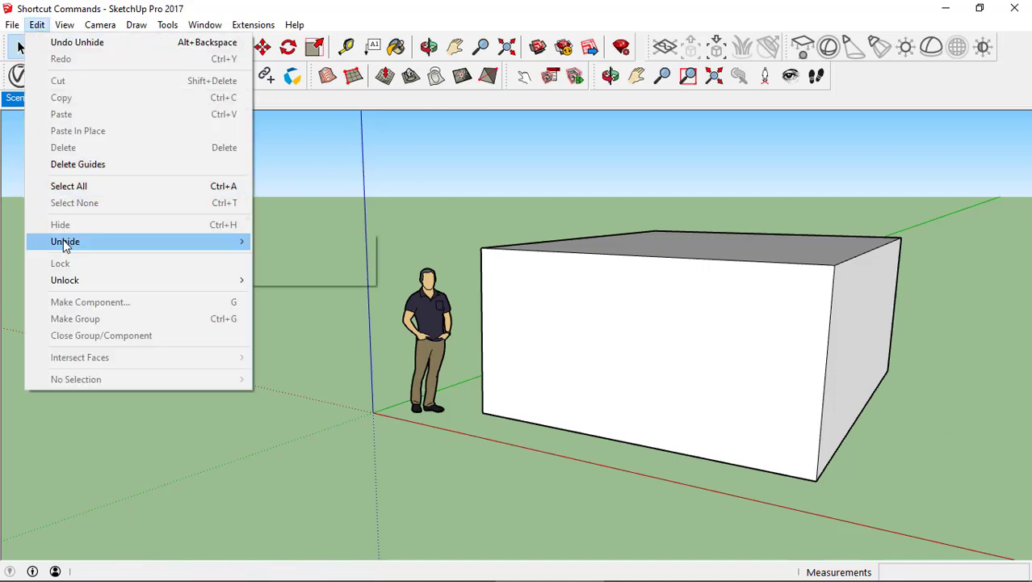
pyautogui.moveTo(65, 241)
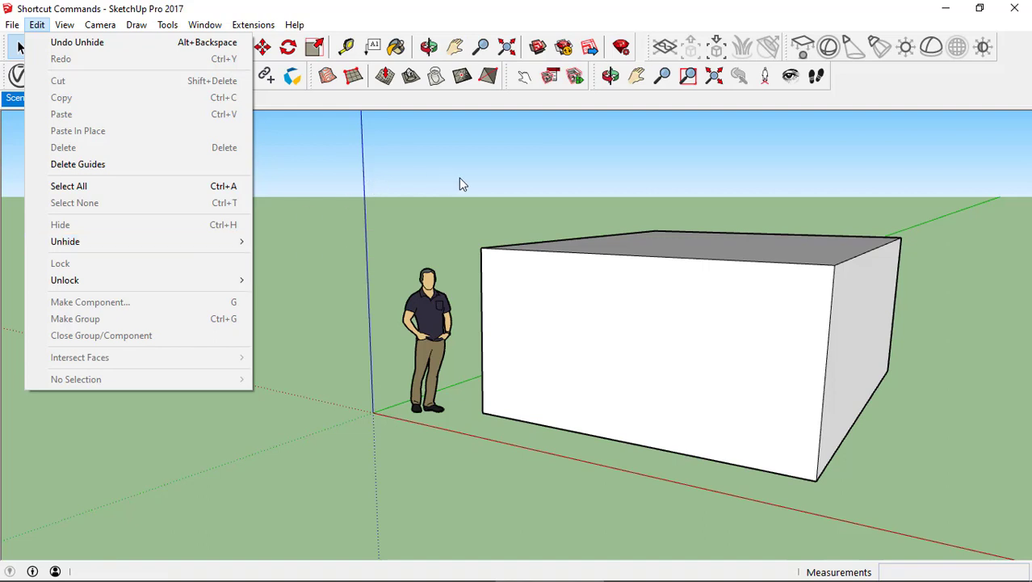
pyautogui.click(460, 184)
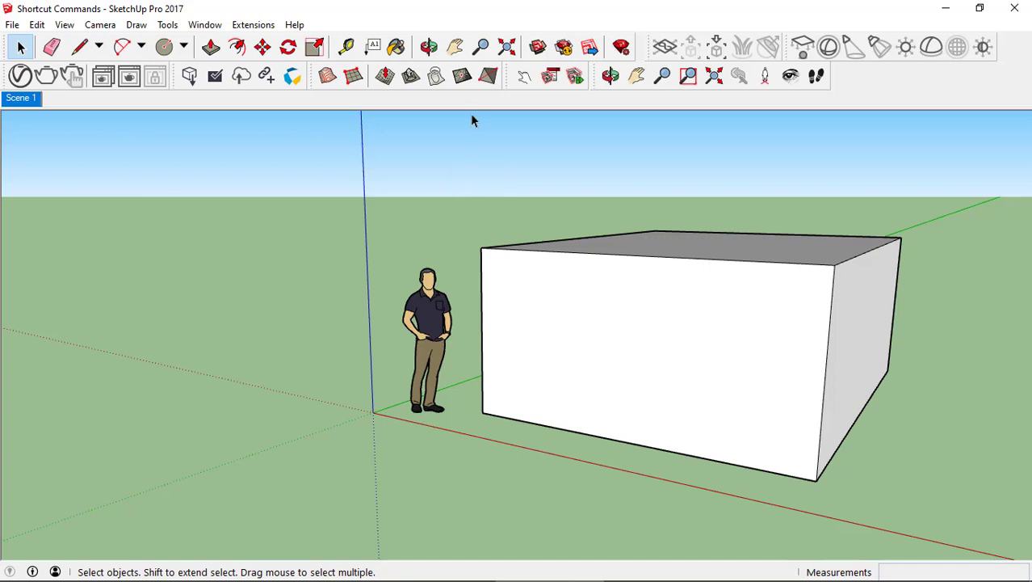
pyautogui.click(585, 302)
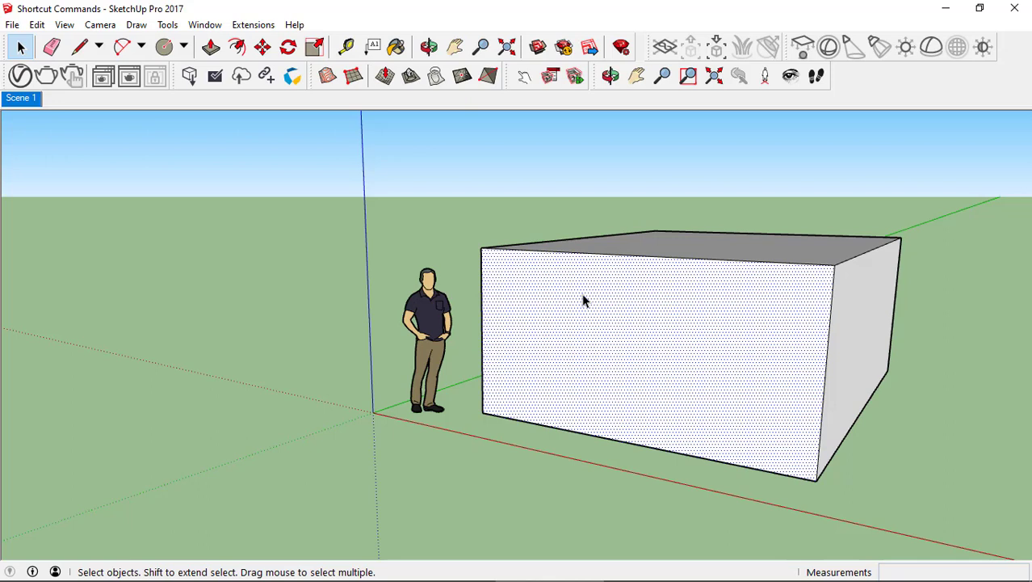
# - Hide the front face, then draw a floor rectangle and pull it up into a block
pyautogui.press('Delete')
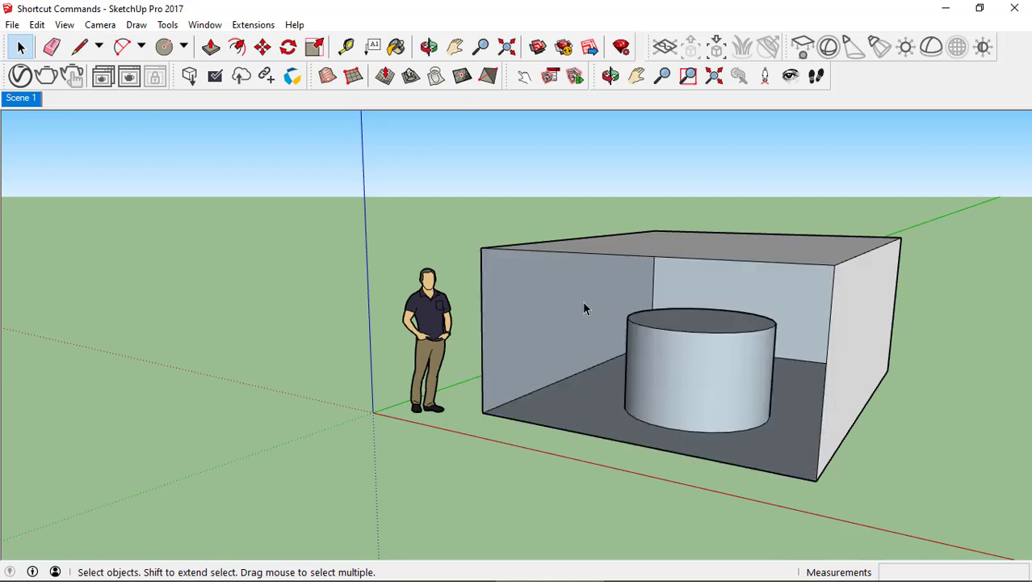
pyautogui.press('r')
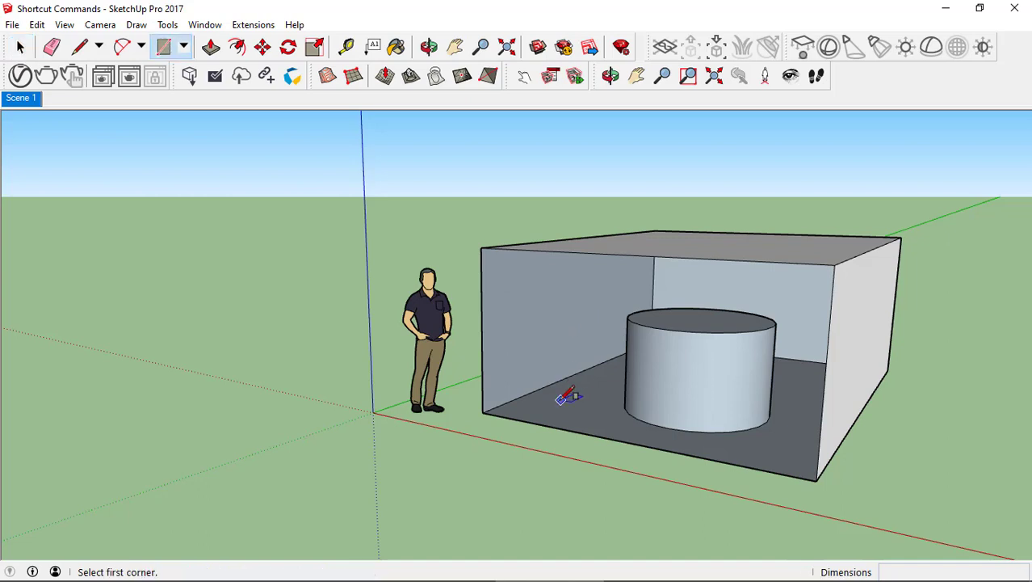
pyautogui.click(553, 402)
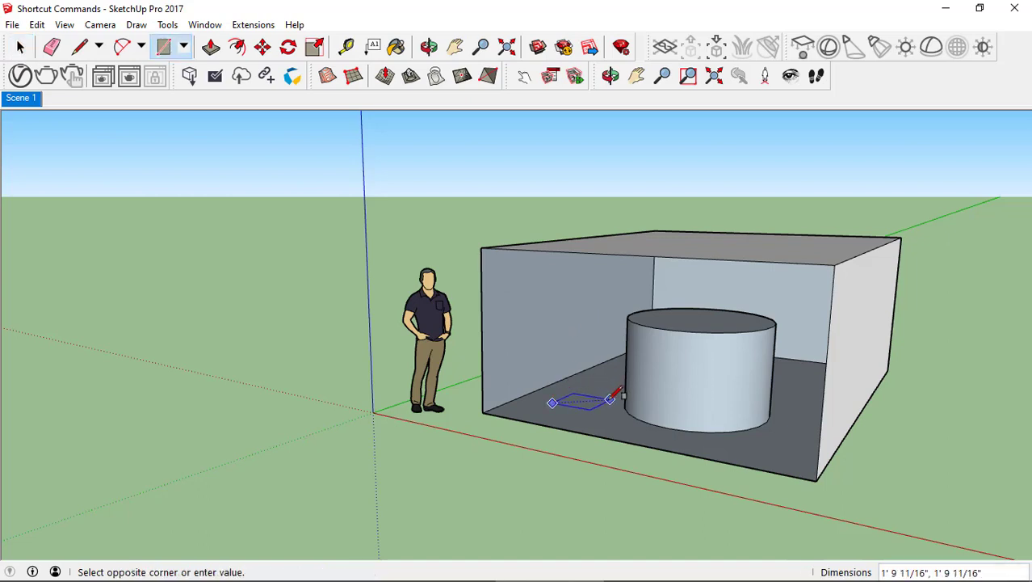
pyautogui.click(611, 399)
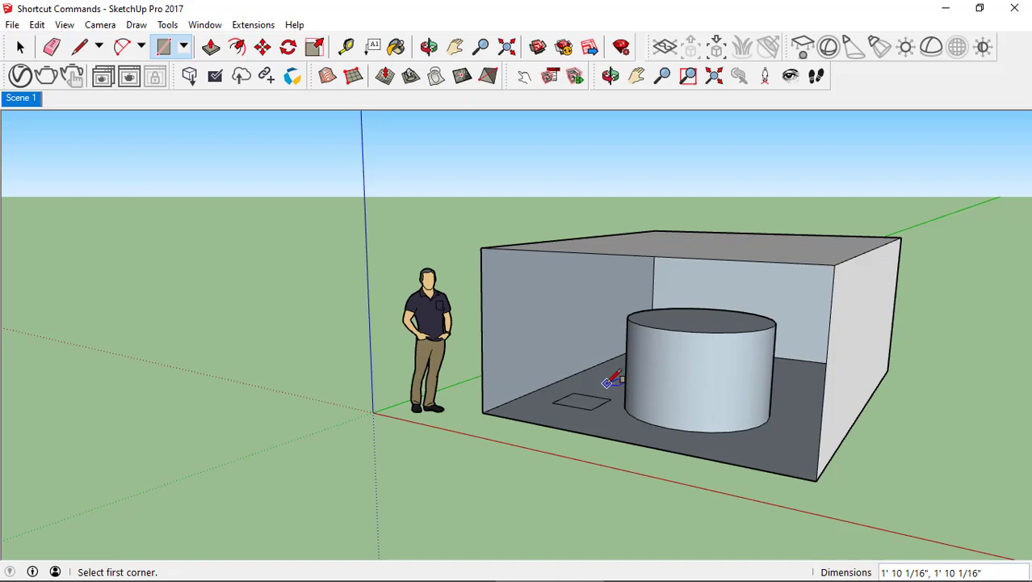
pyautogui.press('p')
pyautogui.click(583, 404)
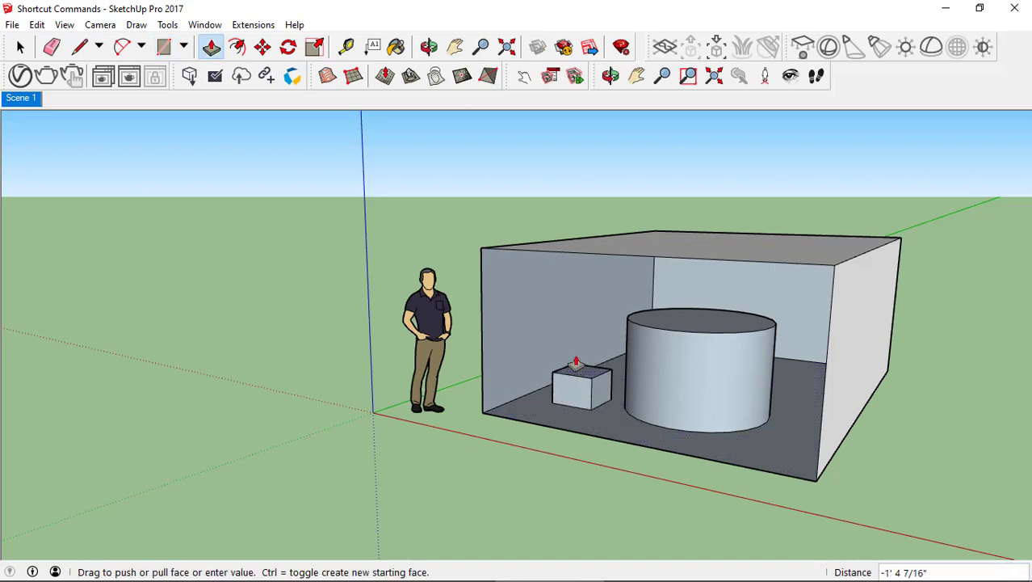
pyautogui.click(576, 333)
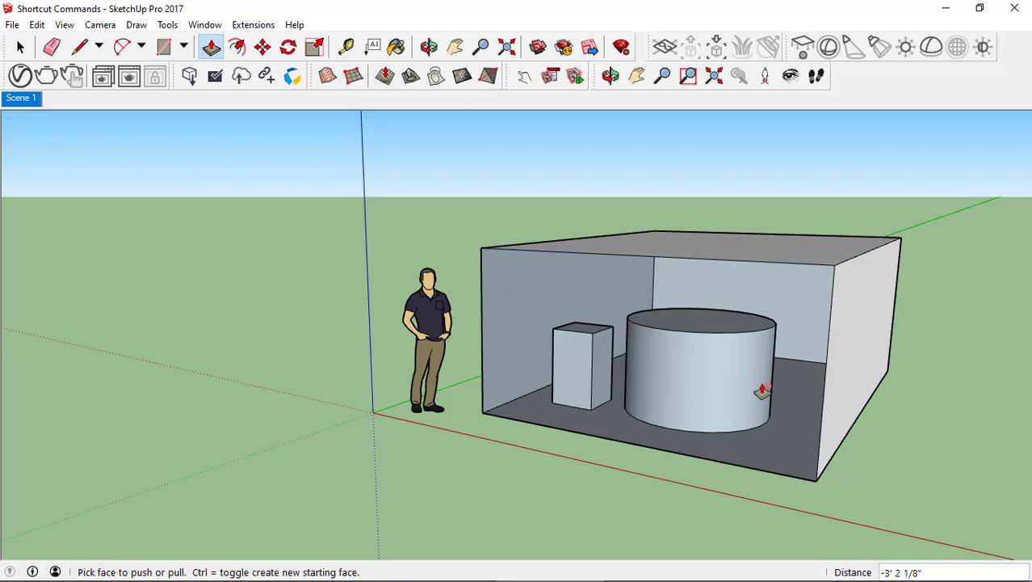
# - Restore the front face with Ctrl+Z and switch the face style to X-ray
pyautogui.hotkey('ctrl', 'z')
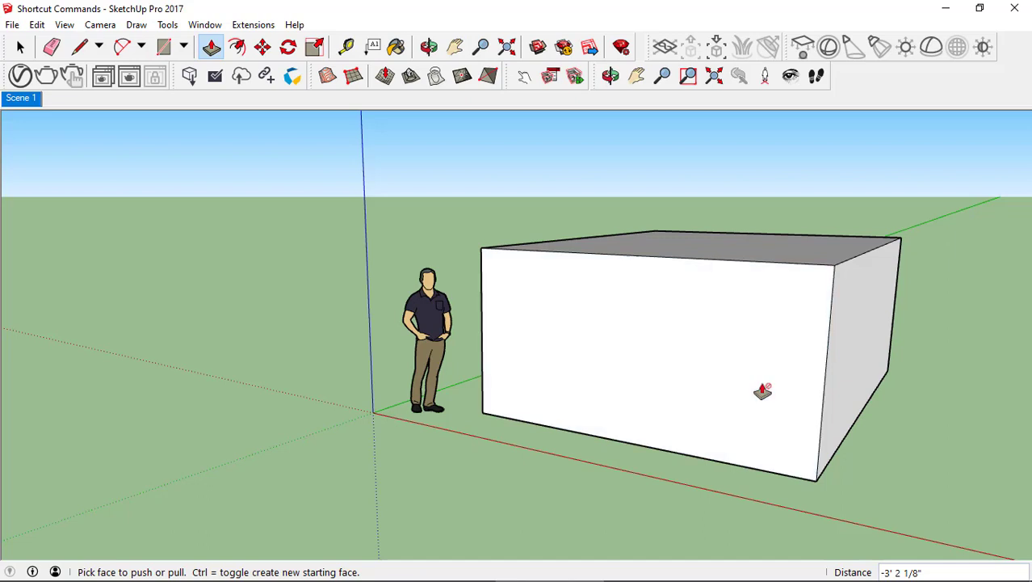
pyautogui.press('space')
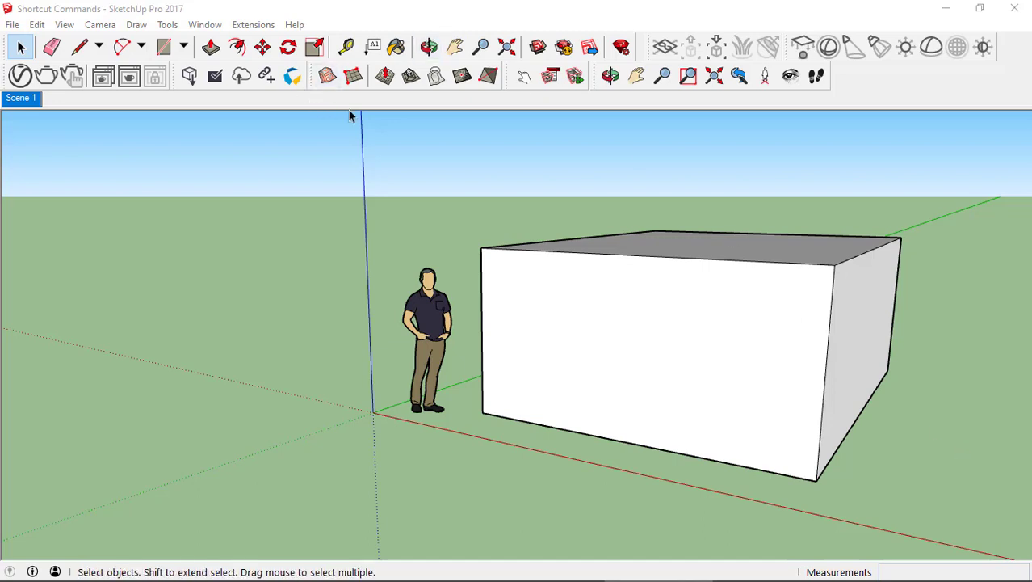
pyautogui.click(64, 27)
pyautogui.moveTo(96, 224)
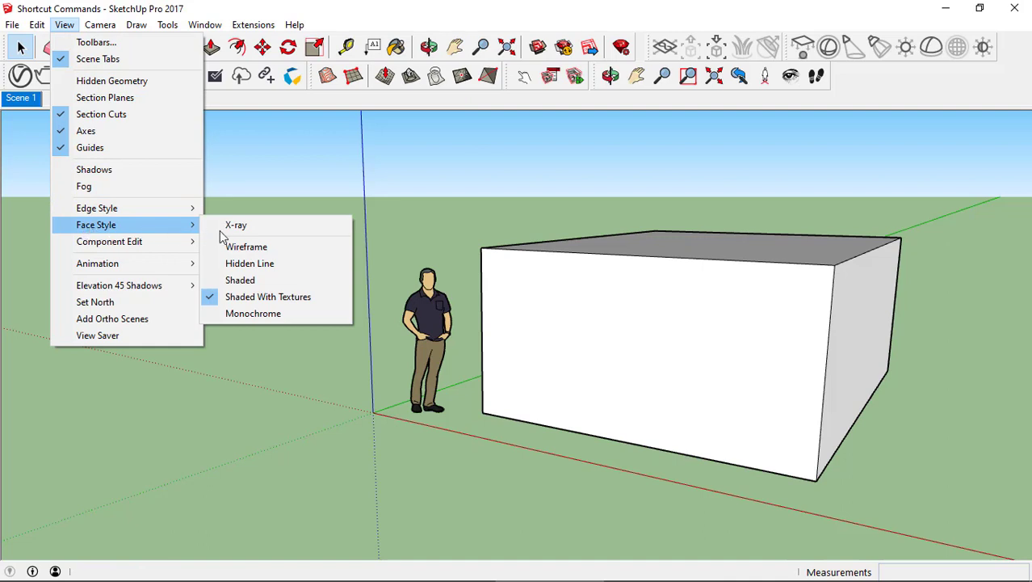
pyautogui.click(253, 231)
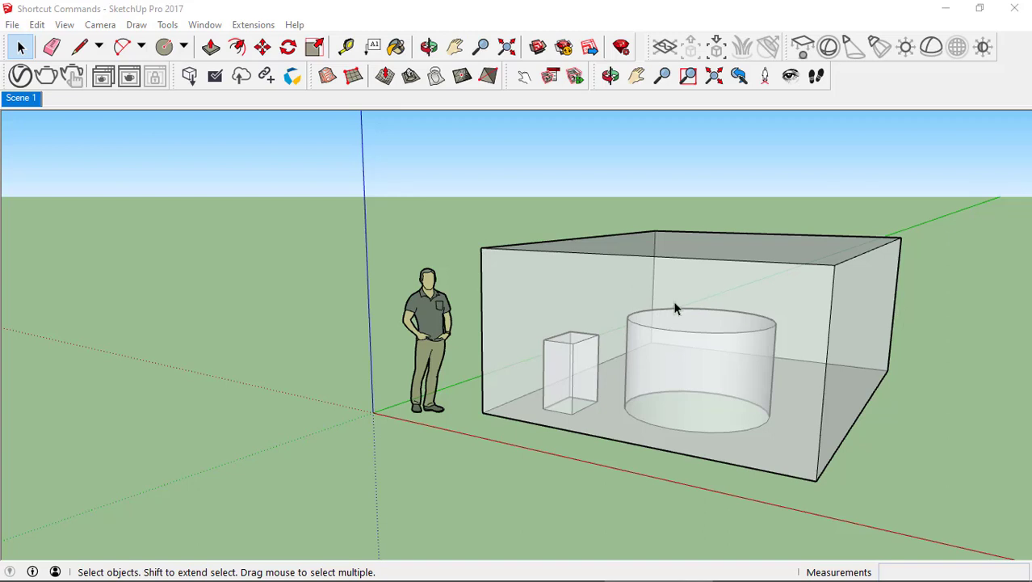
# - Draw a vertical line from the cylinder top's centre up to the box's top face
pyautogui.moveTo(670, 294); pyautogui.dragTo(657, 292)
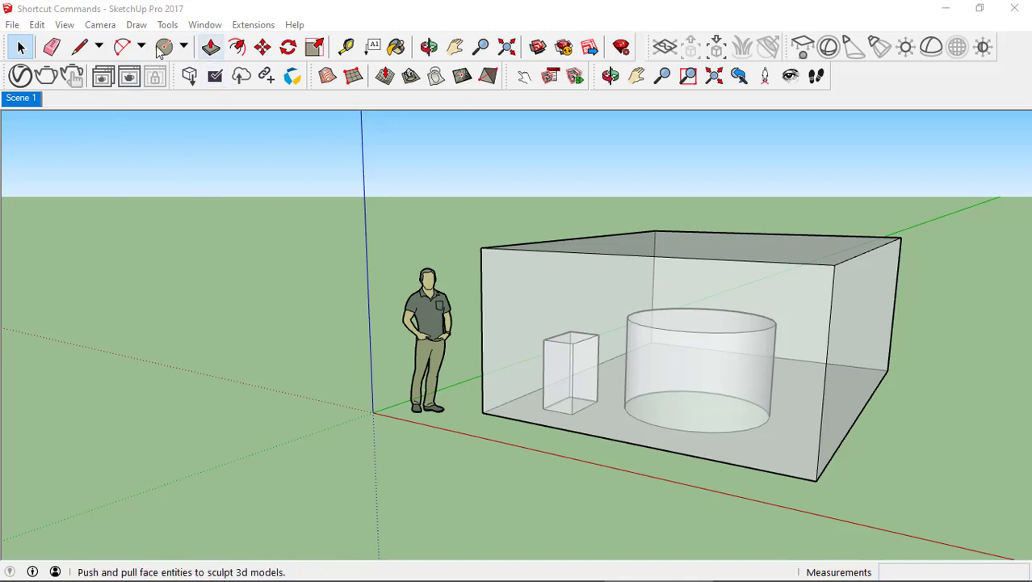
pyautogui.click(84, 51)
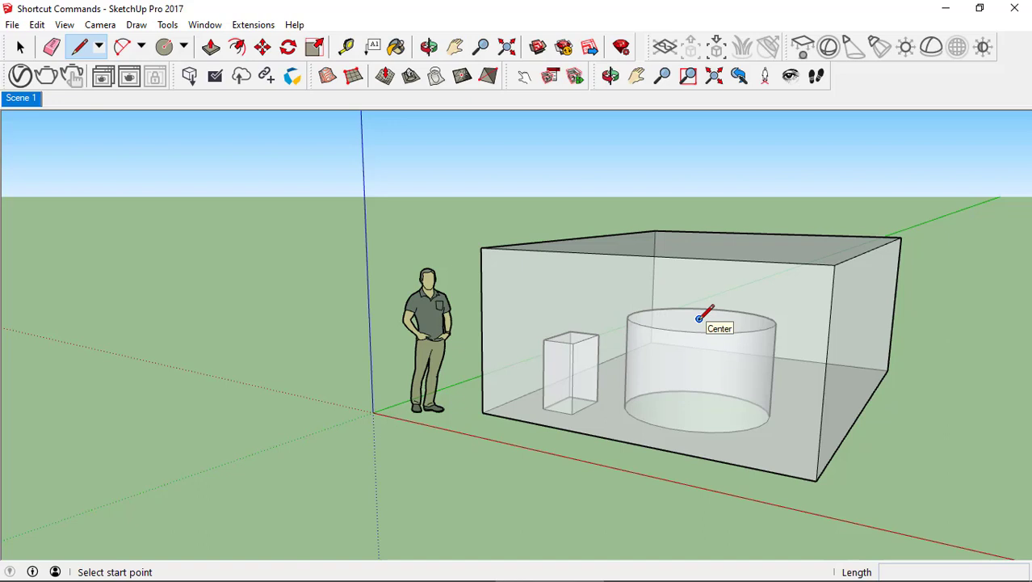
pyautogui.click(699, 319)
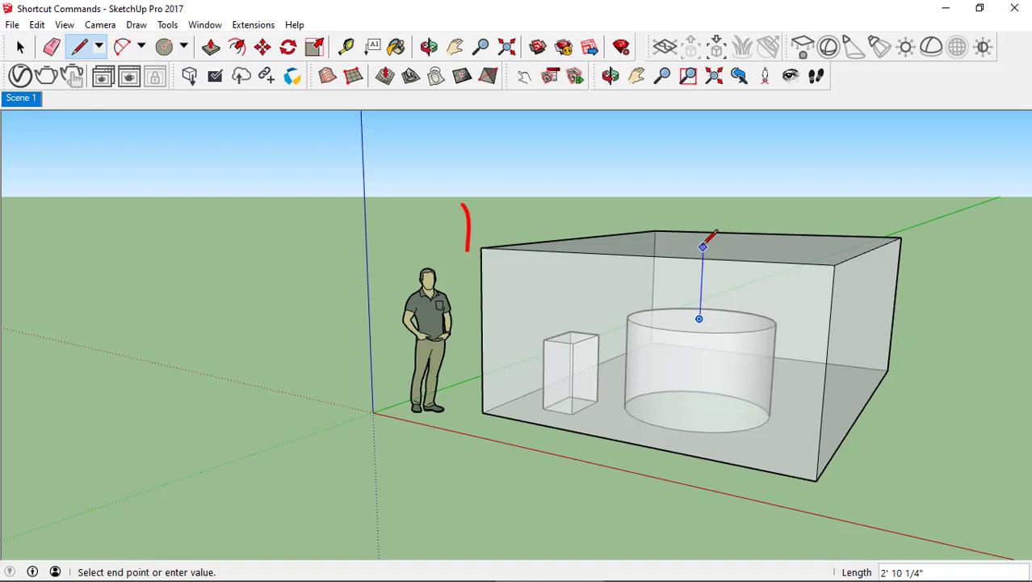
pyautogui.click(703, 246)
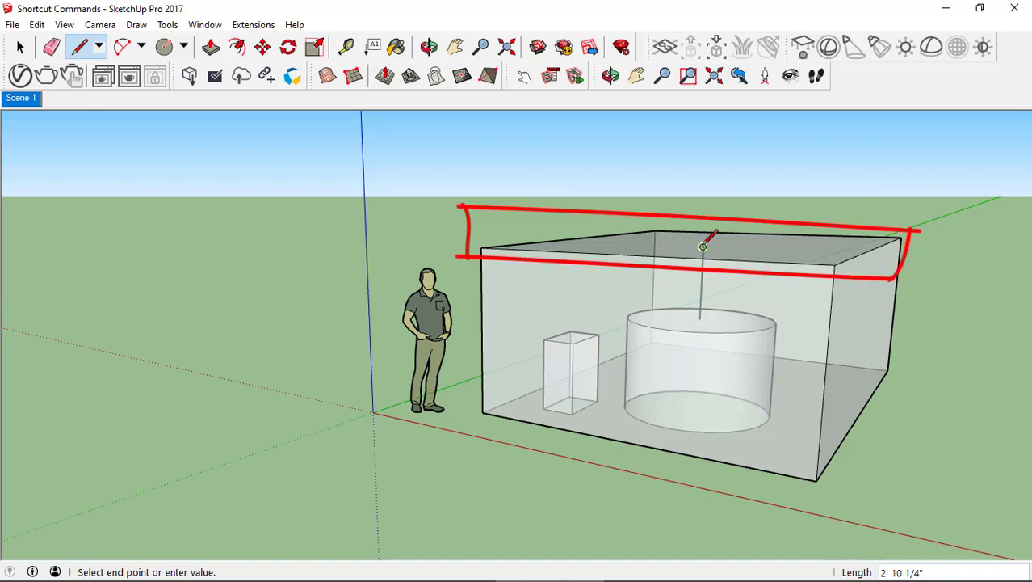
pyautogui.press('space')
# - Orbit to a higher view looking down onto the box's top face
pyautogui.press('o')
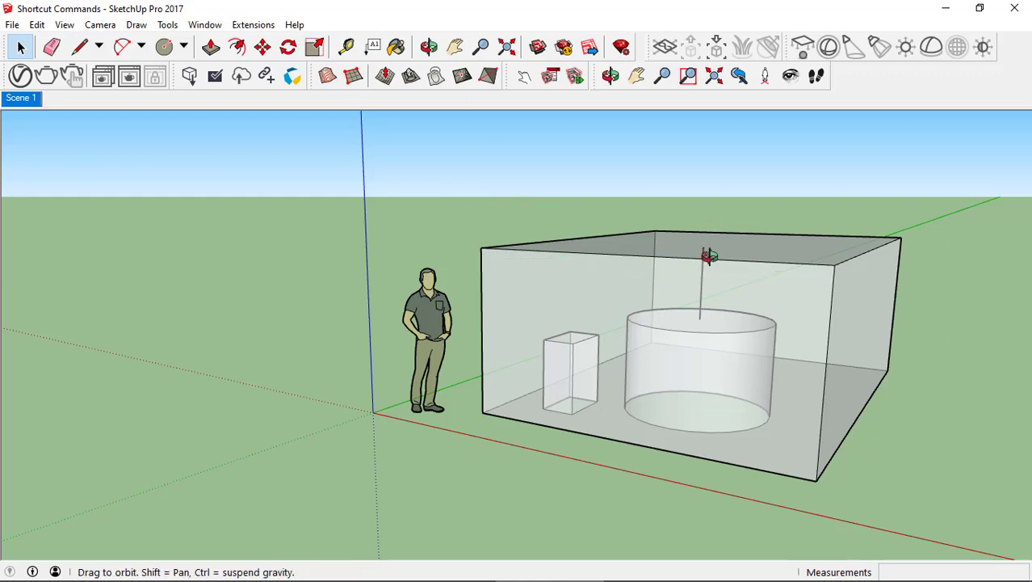
pyautogui.moveTo(703, 248); pyautogui.dragTo(710, 323)
pyautogui.press('space')
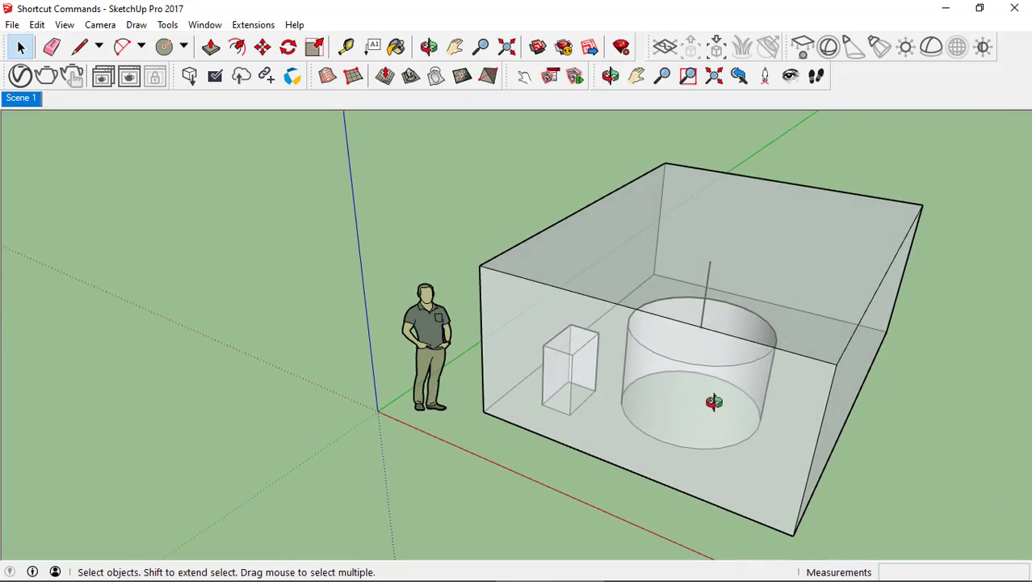
pyautogui.moveTo(714, 400); pyautogui.dragTo(665, 304, button='middle')
pyautogui.moveTo(576, 234); pyautogui.dragTo(593, 262, button='middle')
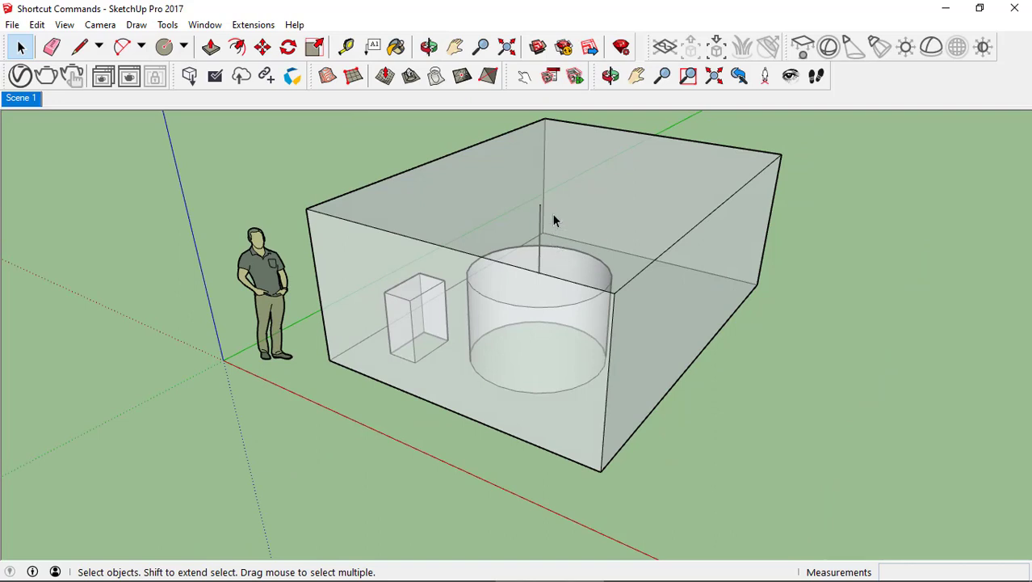
pyautogui.press('c')
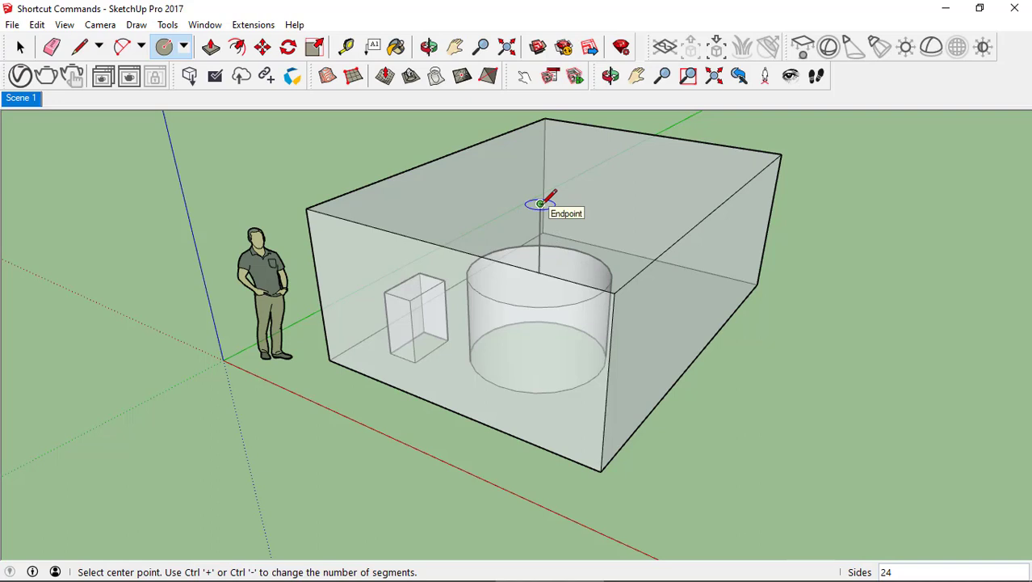
# - Draw a circle on the box top and pull it up about 5' 6 13/16" into a cylinder
pyautogui.click(588, 208)
pyautogui.press('o')
pyautogui.moveTo(576, 242); pyautogui.dragTo(640, 245)
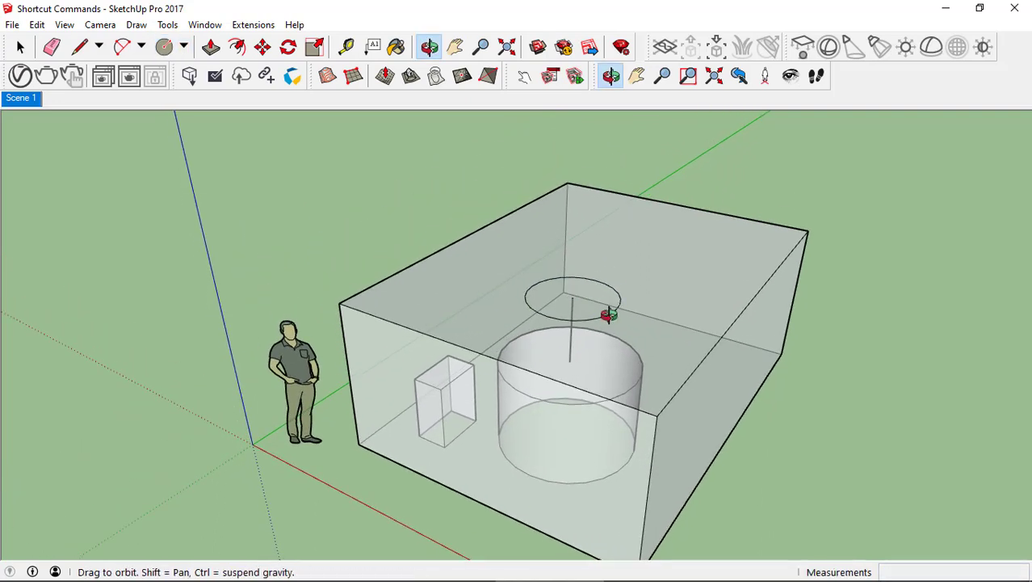
pyautogui.moveTo(640, 245); pyautogui.dragTo(613, 246, button='middle')
pyautogui.press('p')
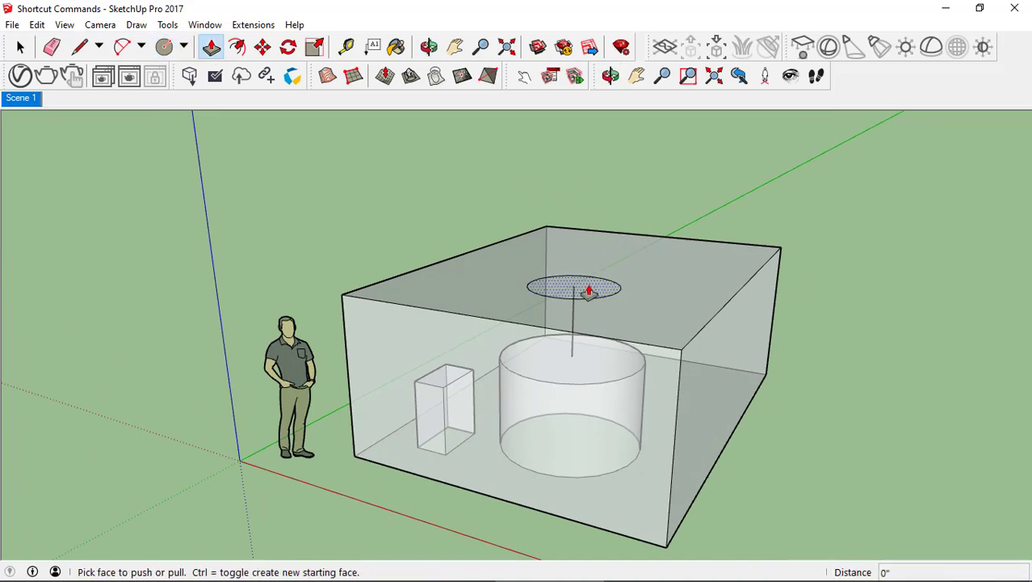
pyautogui.moveTo(589, 291); pyautogui.dragTo(596, 142)
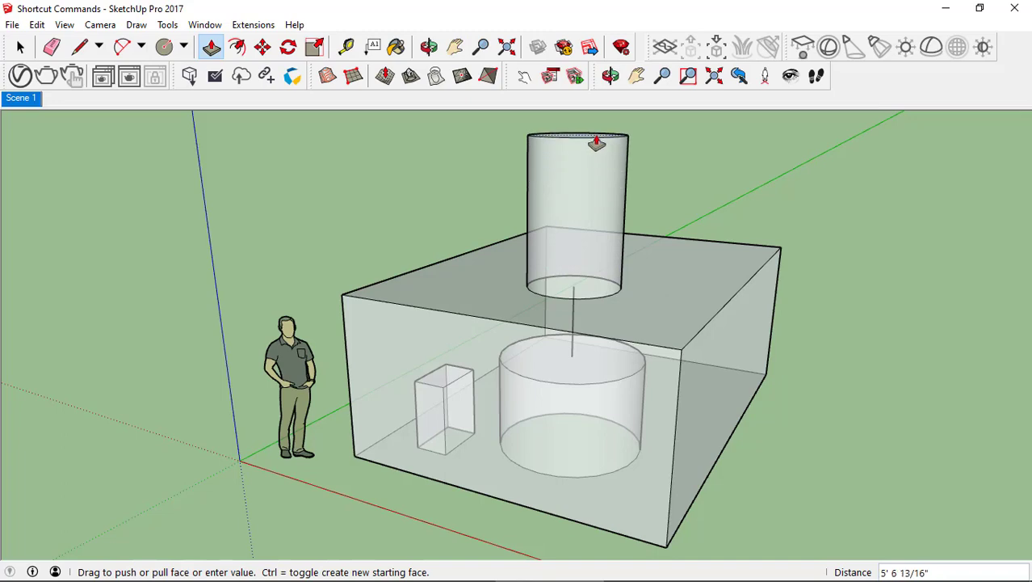
pyautogui.moveTo(622, 208)
pyautogui.mouseDown(button='middle')
pyautogui.moveTo(586, 236)
pyautogui.moveTo(584, 288)
pyautogui.moveTo(643, 161)
pyautogui.mouseUp(button='middle')
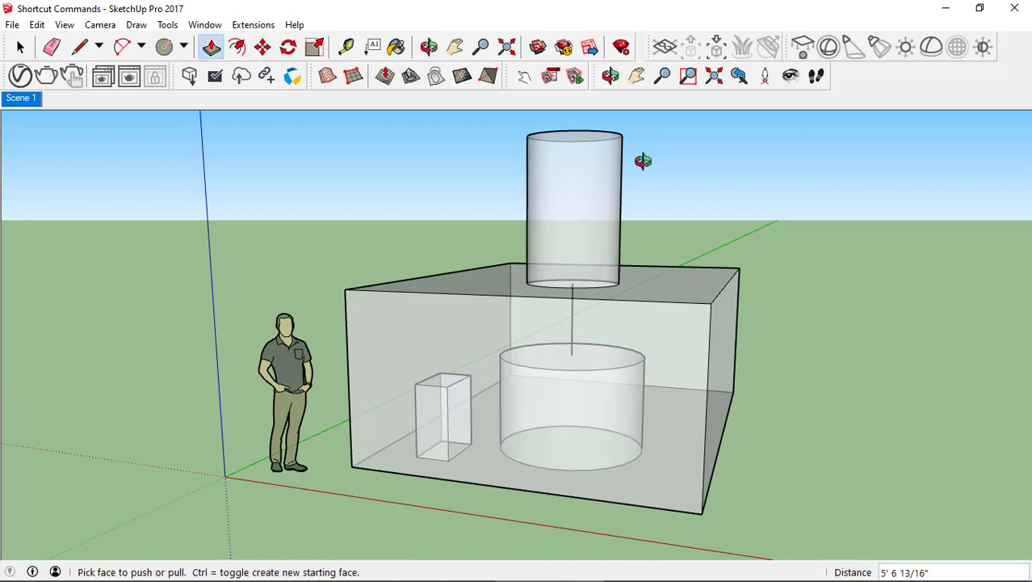
# - Select the vertical edge between the cylinders and orbit to a lower, rotated view
pyautogui.press('space')
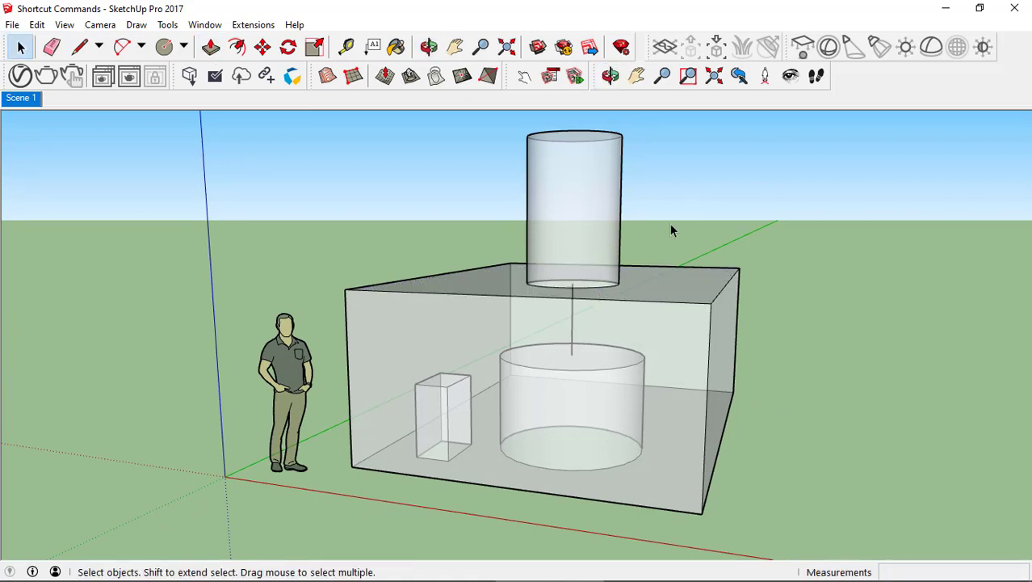
pyautogui.click(573, 336)
pyautogui.moveTo(576, 335)
pyautogui.mouseDown(button='middle')
pyautogui.moveTo(579, 419)
pyautogui.moveTo(735, 371)
pyautogui.moveTo(571, 433)
pyautogui.mouseUp(button='middle')
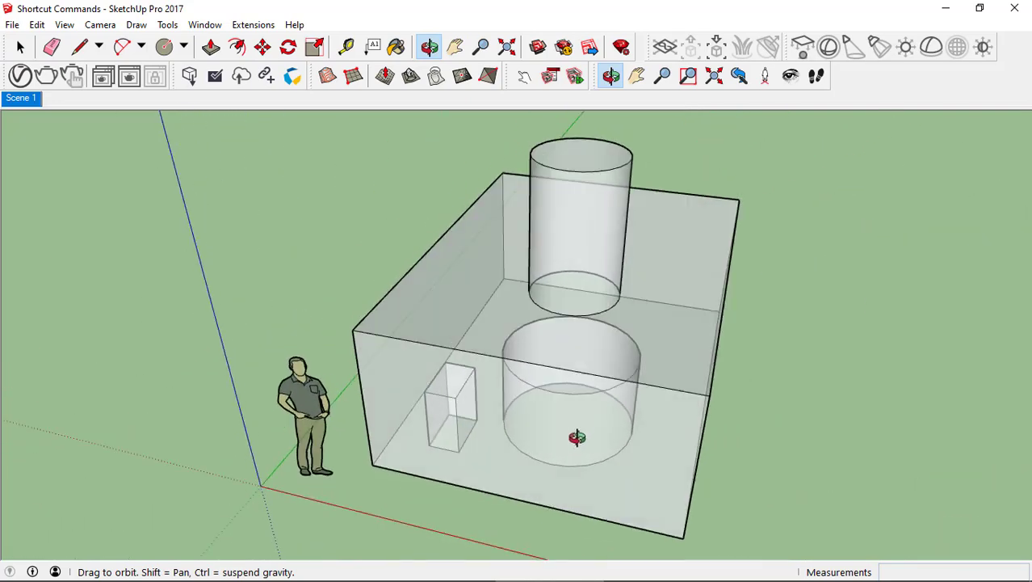
pyautogui.moveTo(585, 356)
pyautogui.mouseDown(button='middle')
pyautogui.moveTo(566, 369)
pyautogui.moveTo(553, 412)
pyautogui.moveTo(580, 402)
pyautogui.mouseUp(button='middle')
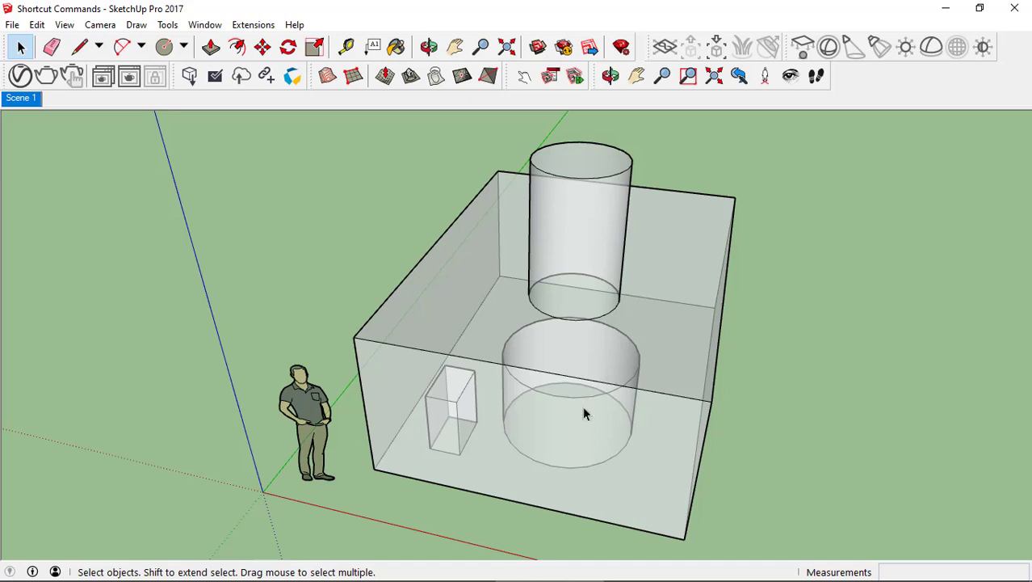
pyautogui.moveTo(585, 414); pyautogui.dragTo(970, 532, button='middle')
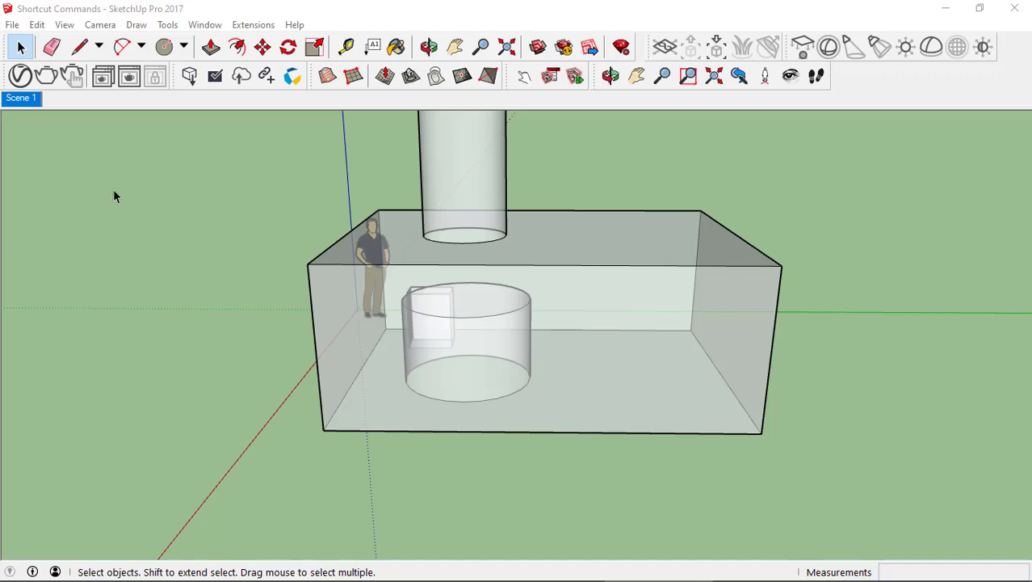
# - Return to the Scene 1 view and assign X as the shortcut for View/Face Style/X-ray
pyautogui.click(21, 98)
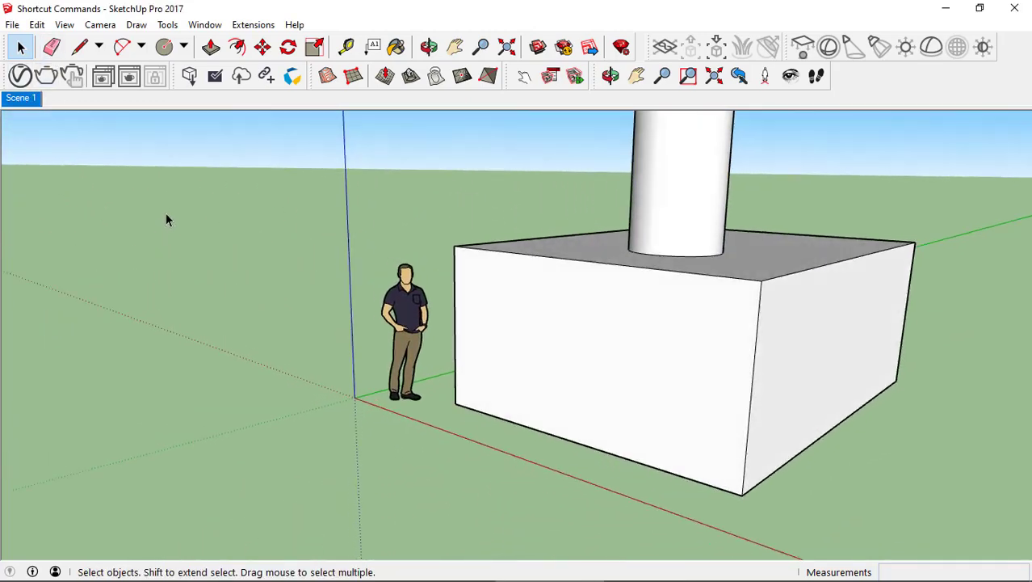
pyautogui.click(205, 25)
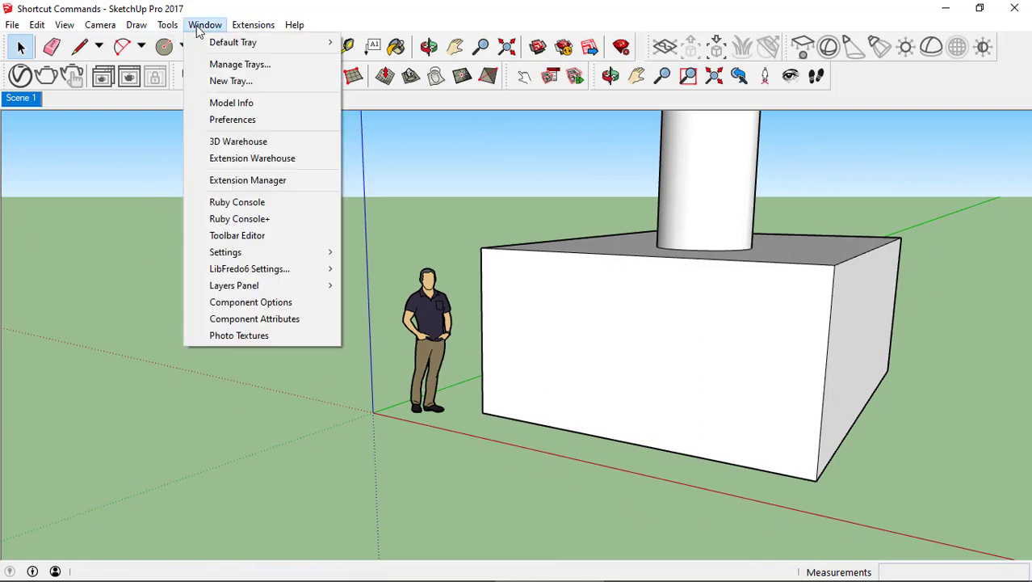
pyautogui.click(229, 121)
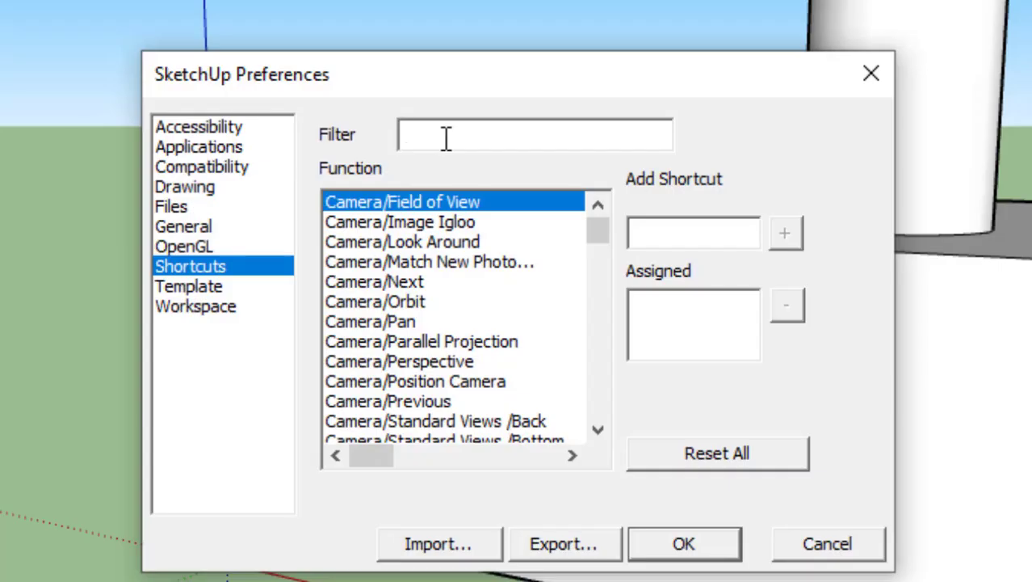
pyautogui.write('x')
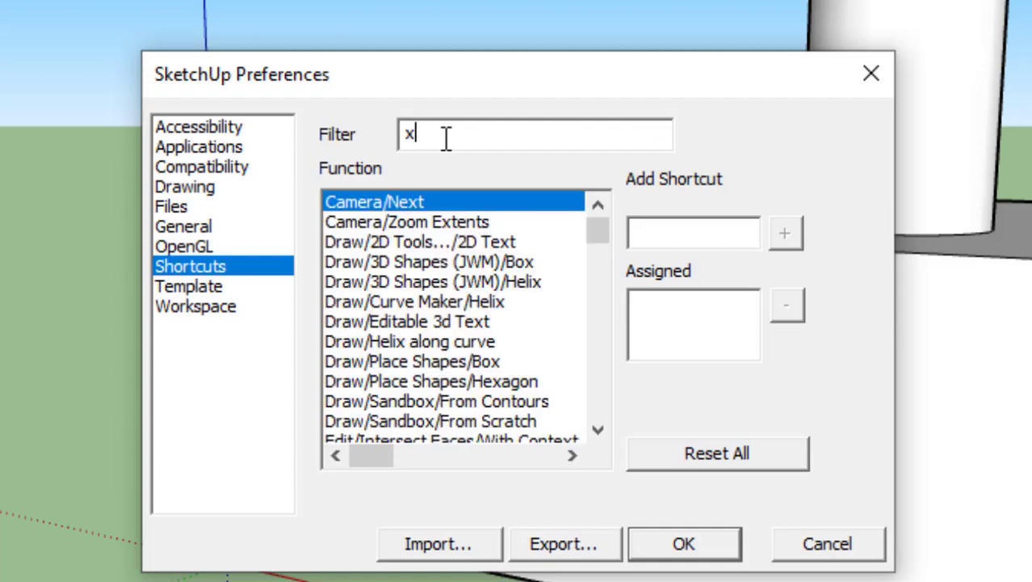
pyautogui.write('-')
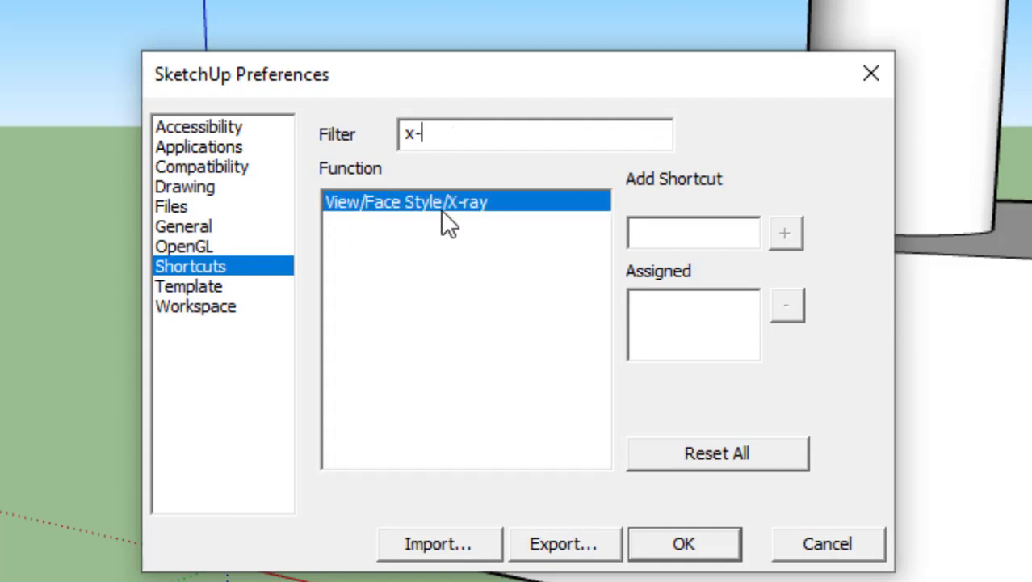
pyautogui.click(663, 236)
pyautogui.press('x')
pyautogui.click(788, 234)
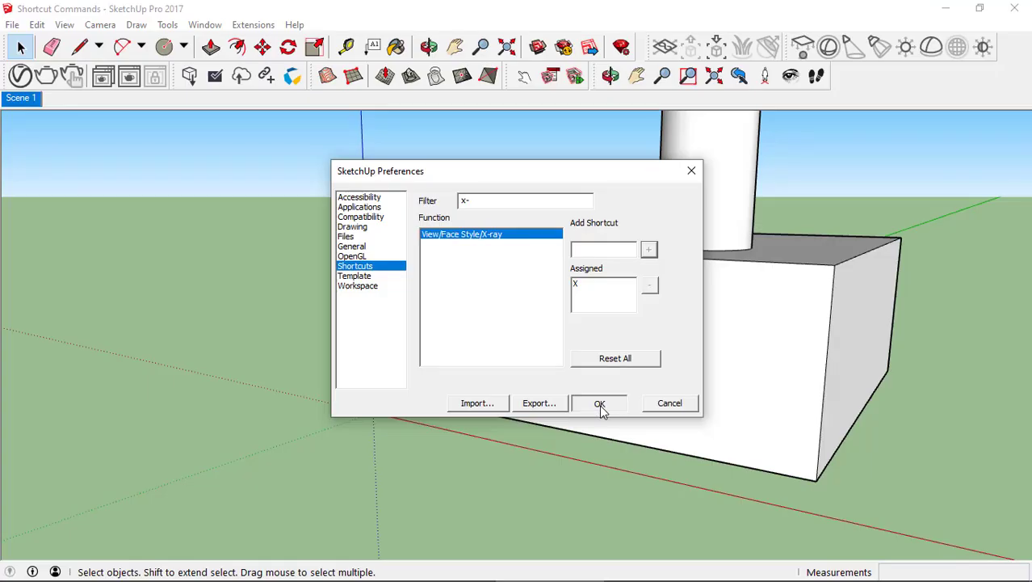
pyautogui.click(599, 404)
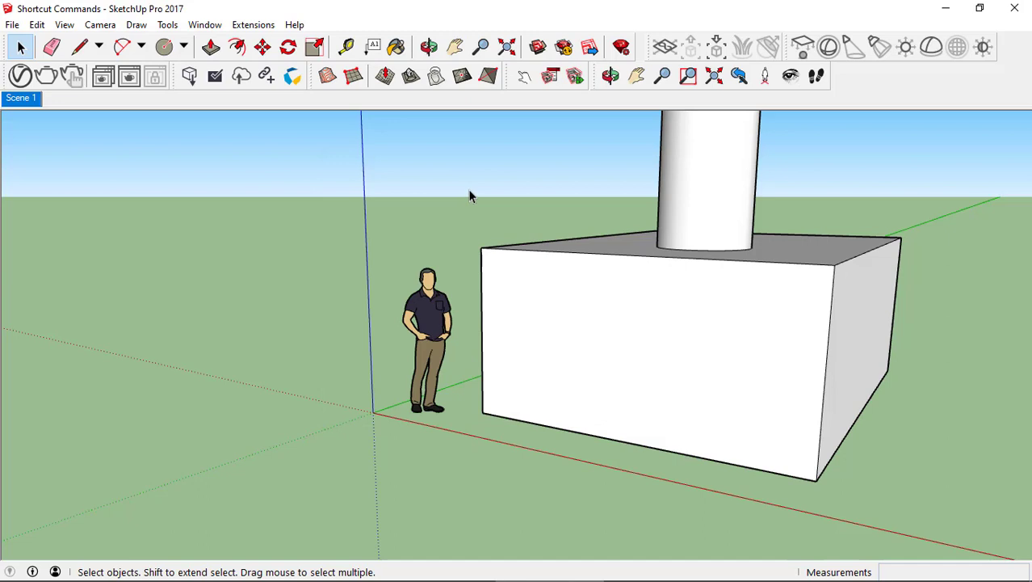
# - Toggle X-ray view on the box model with the X shortcut
pyautogui.press('x')
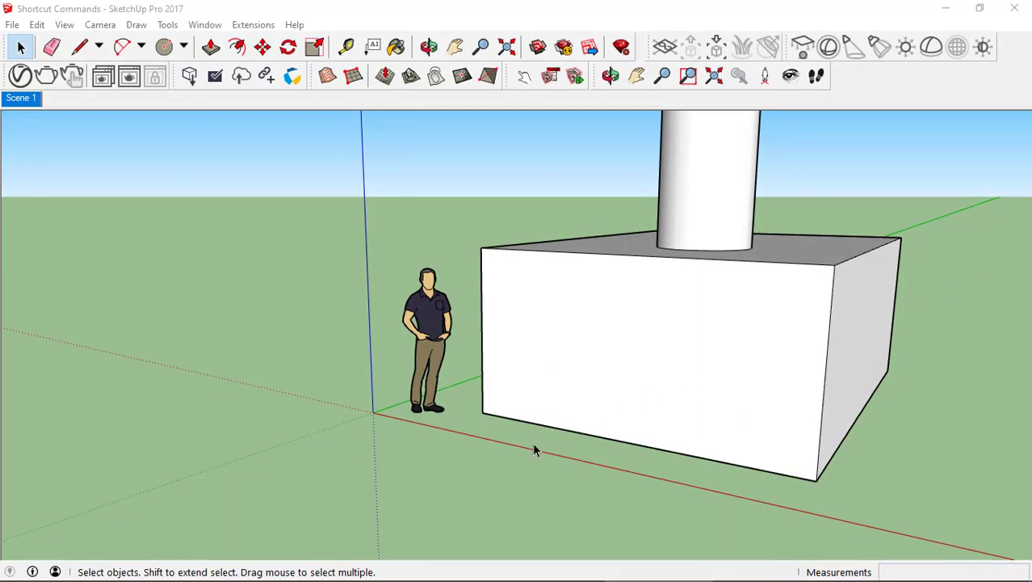
# - Bring up the Model Info Units page with Shift+U
pyautogui.hotkey('shift', 'u')
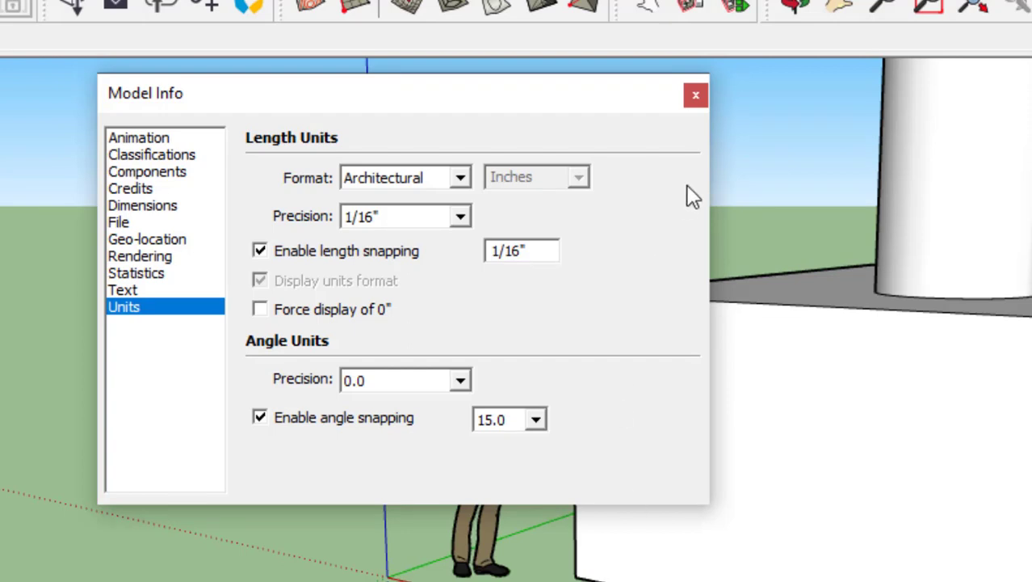
# - In Model Info Units, choose Decimal format, m as the unit and 0.00m precision, then close it
pyautogui.moveTo(509, 103); pyautogui.dragTo(477, 105)
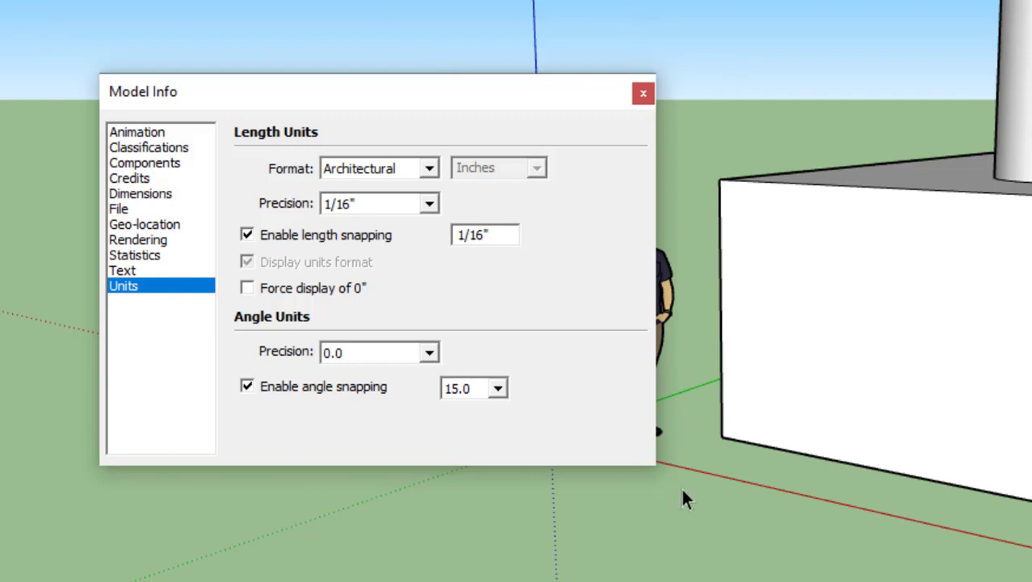
pyautogui.click(430, 171)
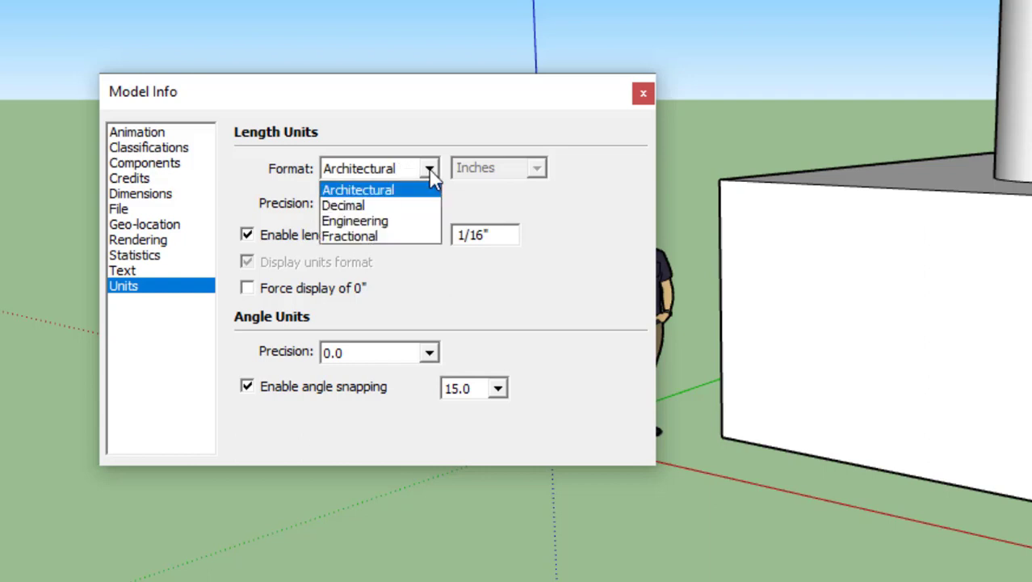
pyautogui.click(432, 178)
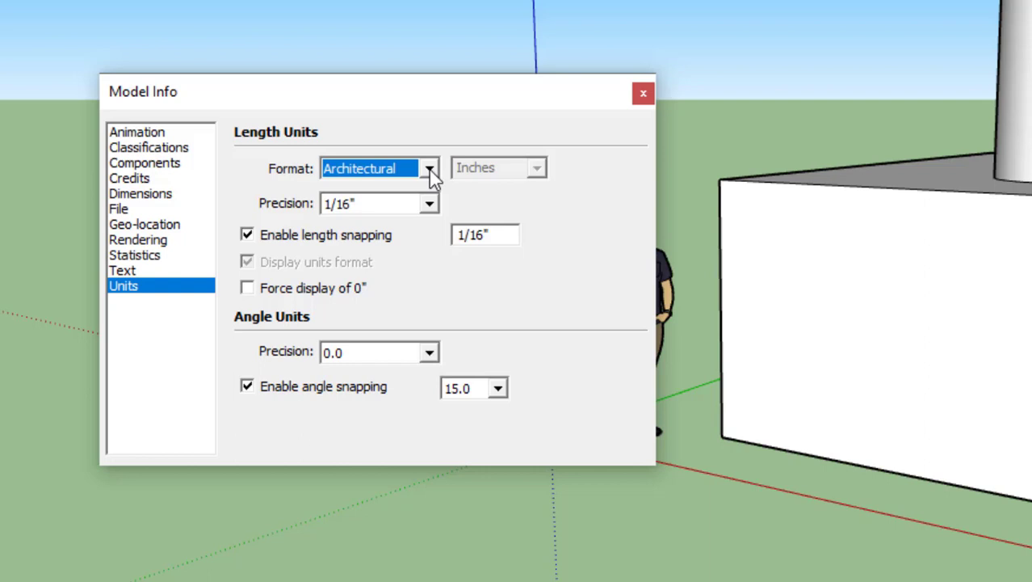
pyautogui.click(430, 170)
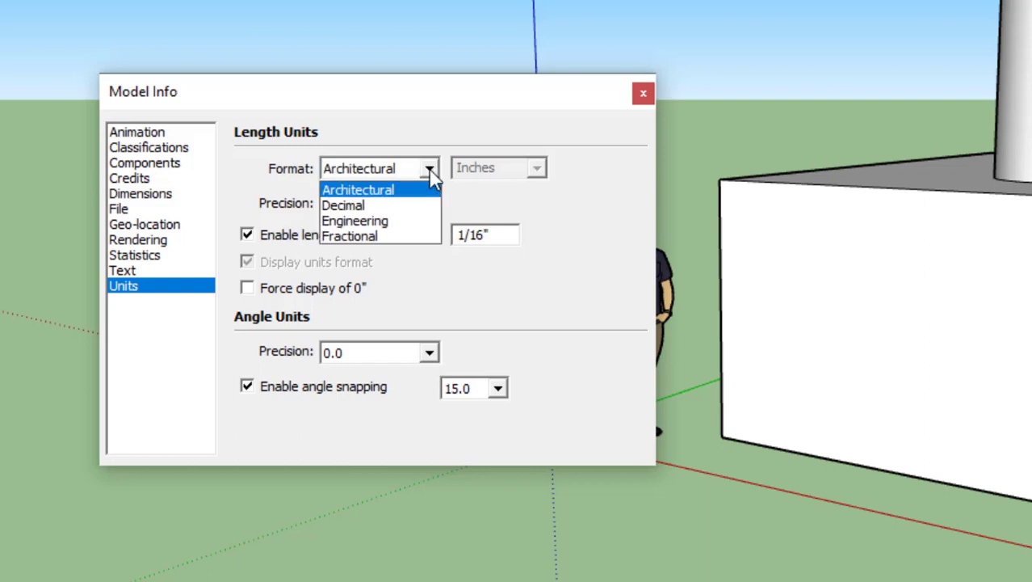
pyautogui.click(364, 207)
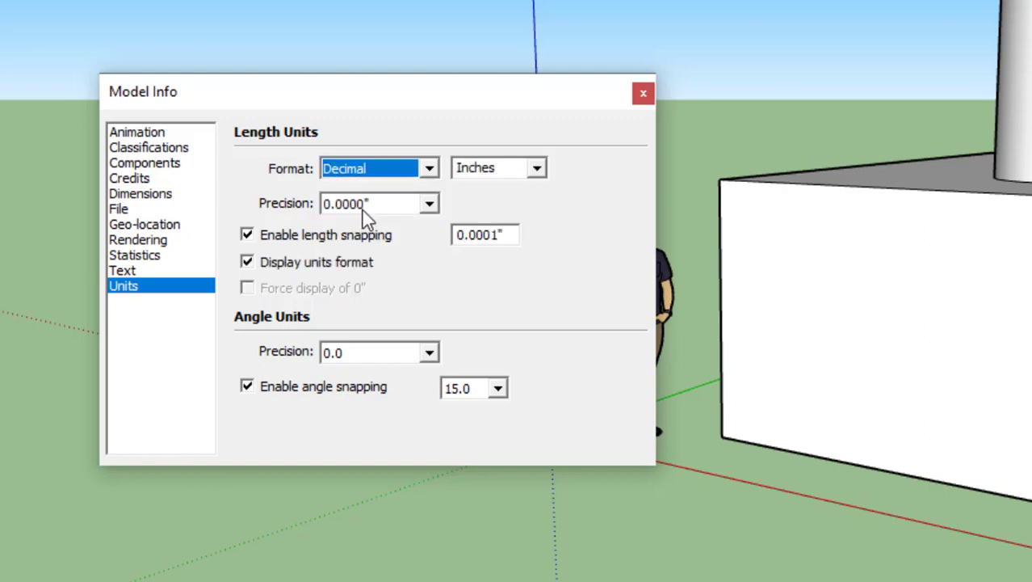
pyautogui.click(543, 171)
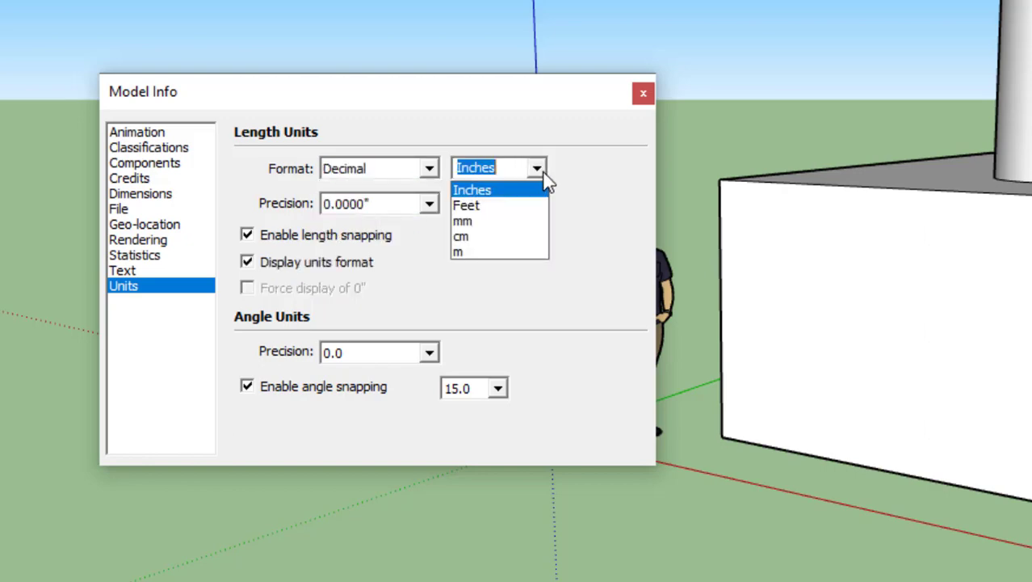
pyautogui.click(470, 254)
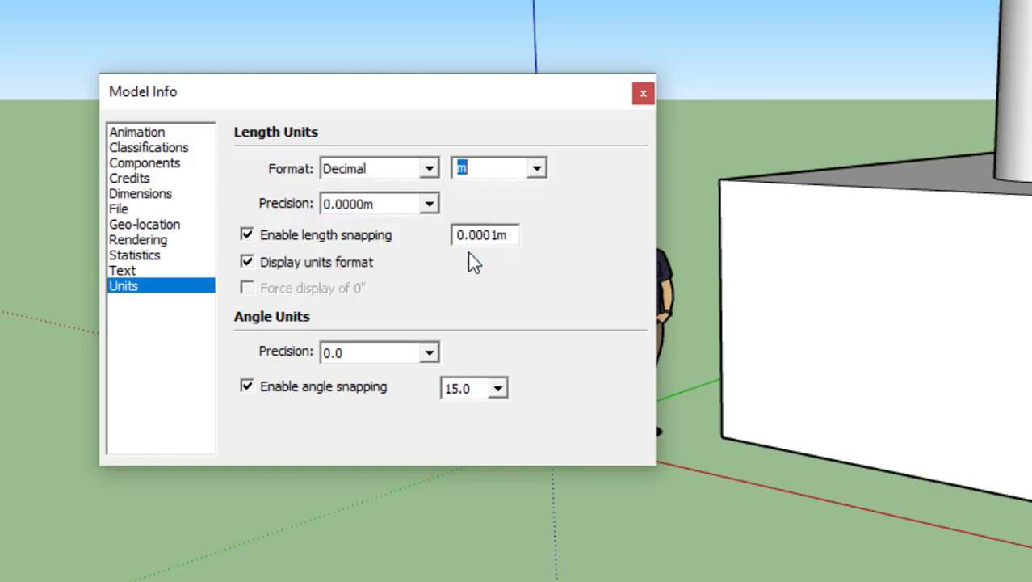
pyautogui.click(431, 207)
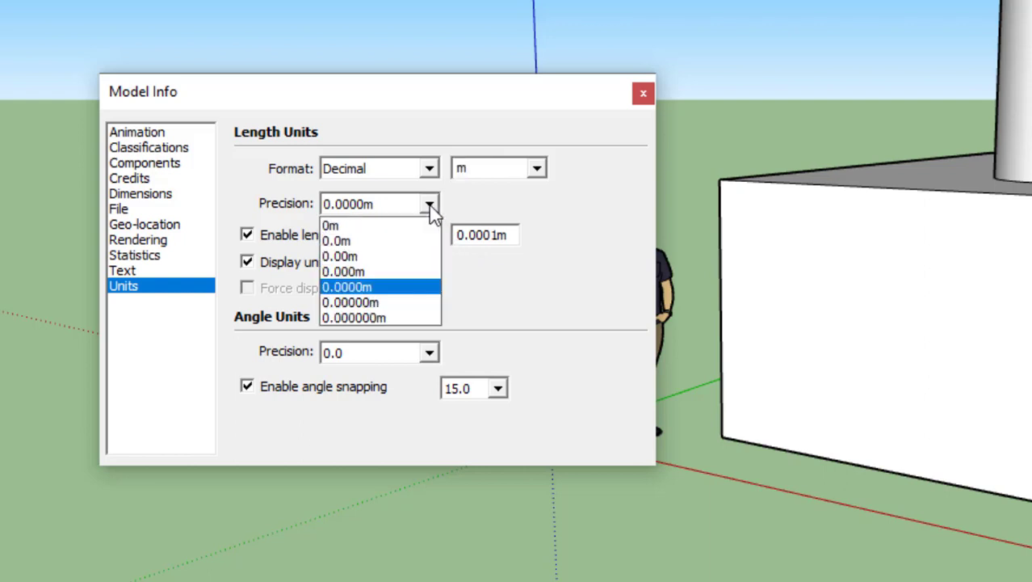
pyautogui.click(373, 261)
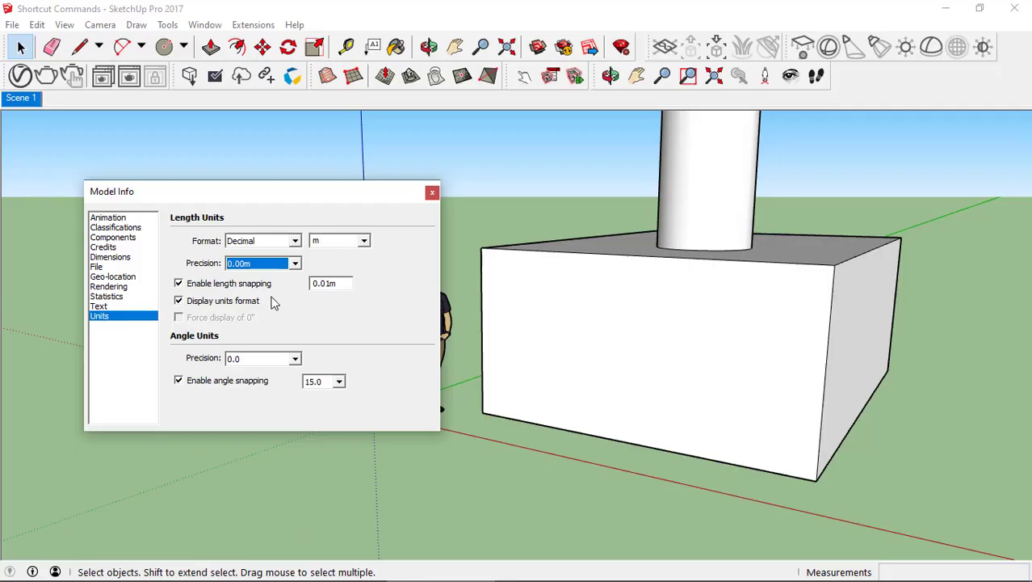
pyautogui.click(432, 193)
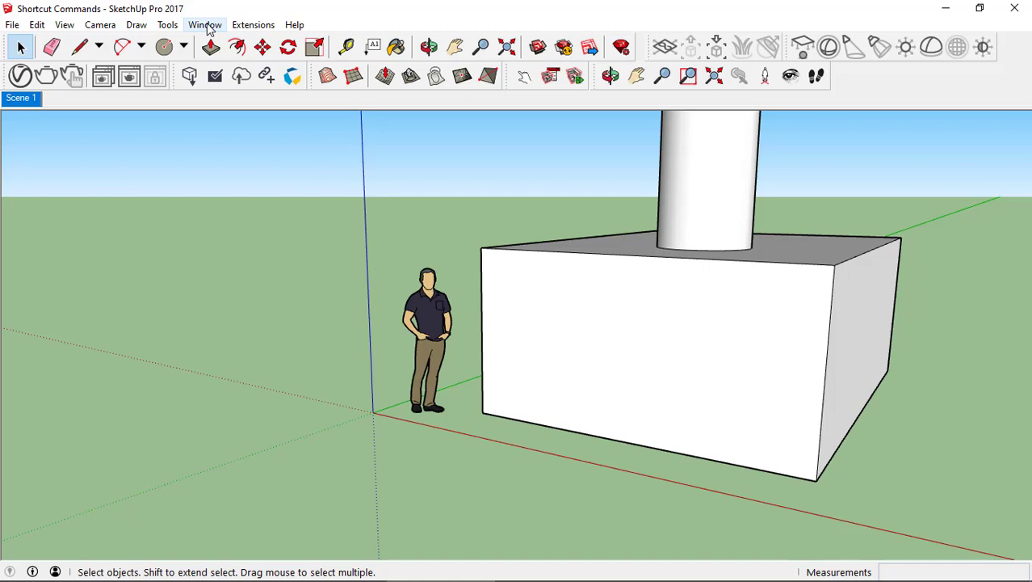
pyautogui.click(209, 28)
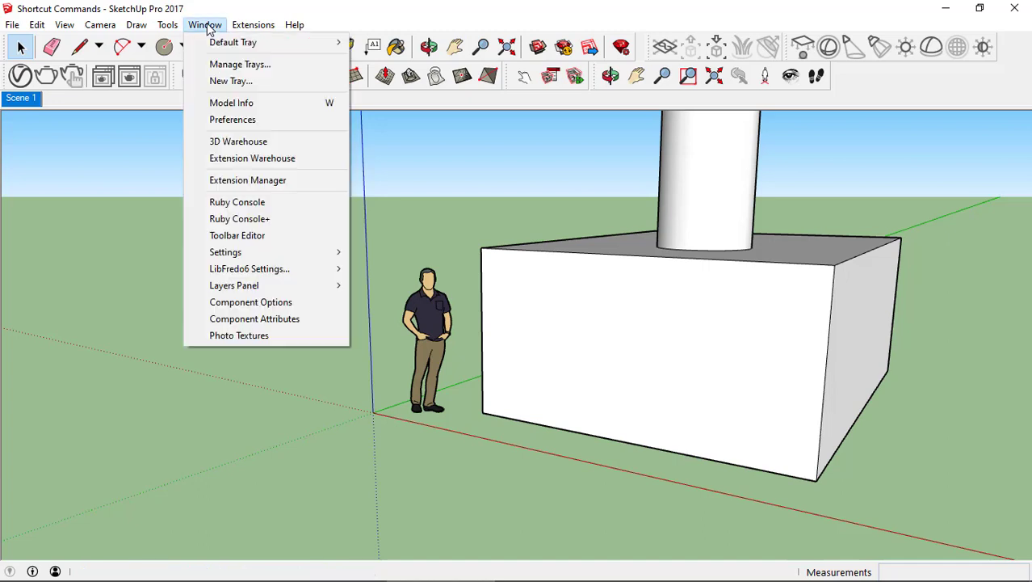
pyautogui.click(204, 109)
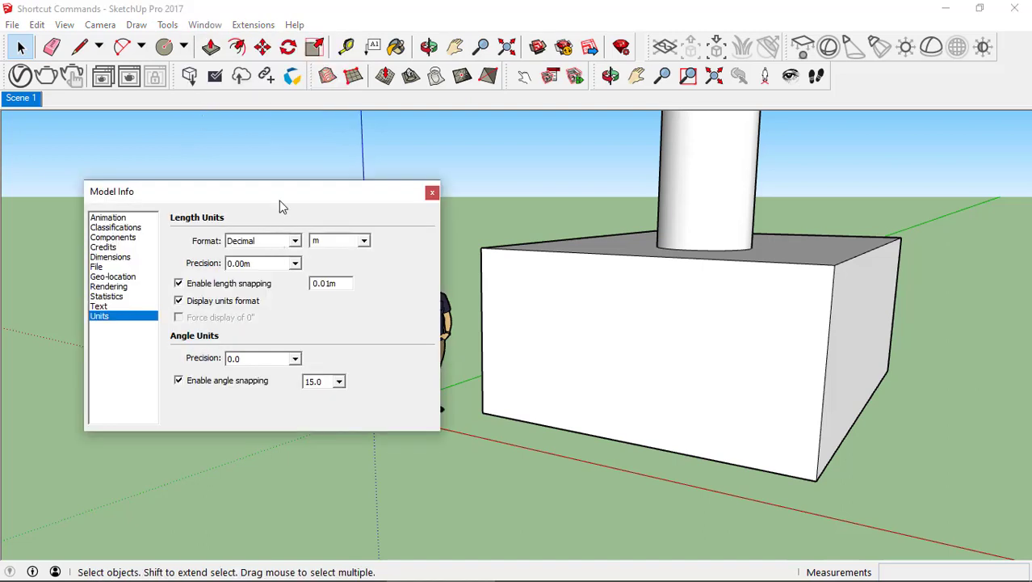
pyautogui.moveTo(282, 191); pyautogui.dragTo(407, 158)
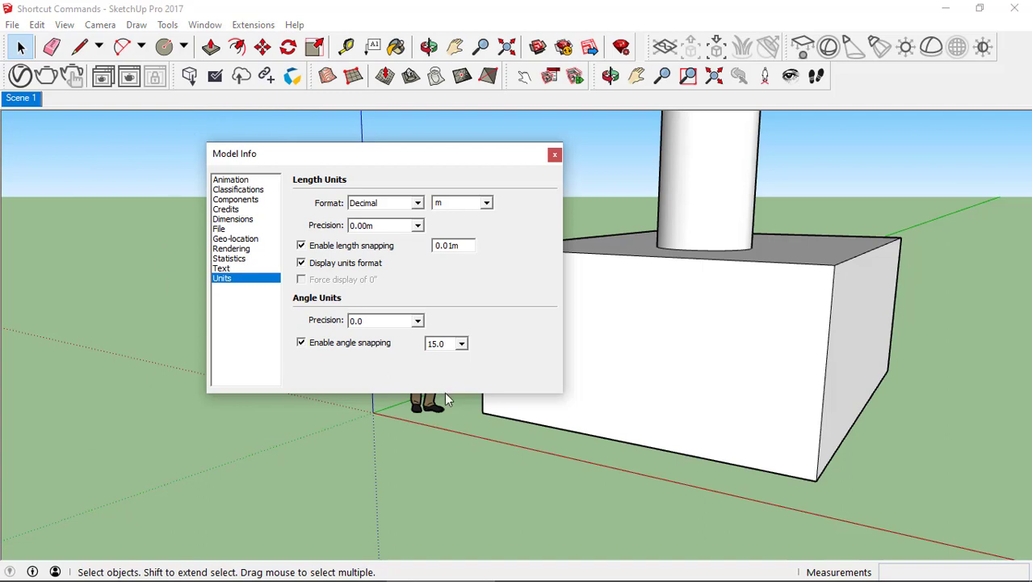
pyautogui.click(555, 154)
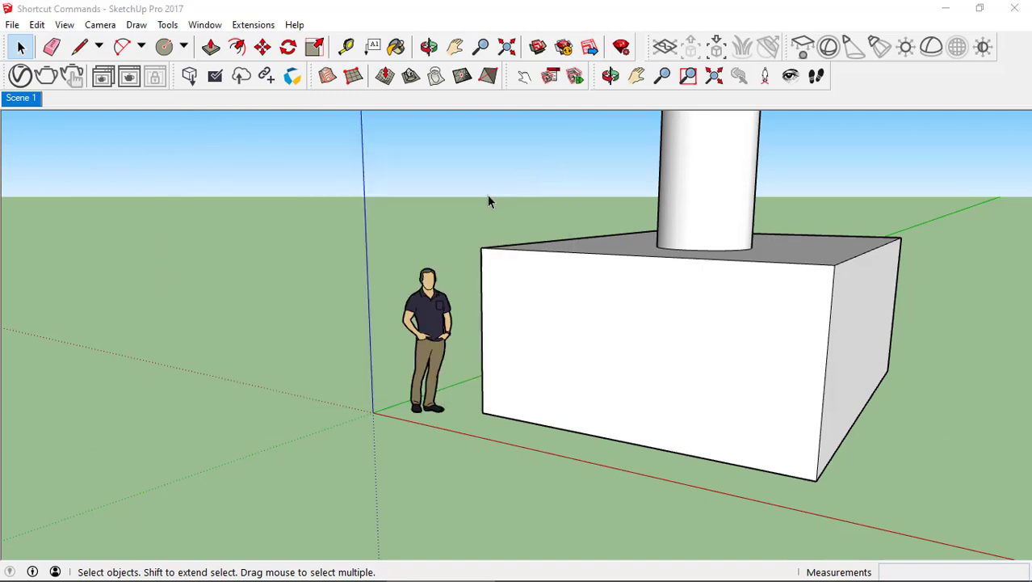
pyautogui.hotkey('shift', 'm')
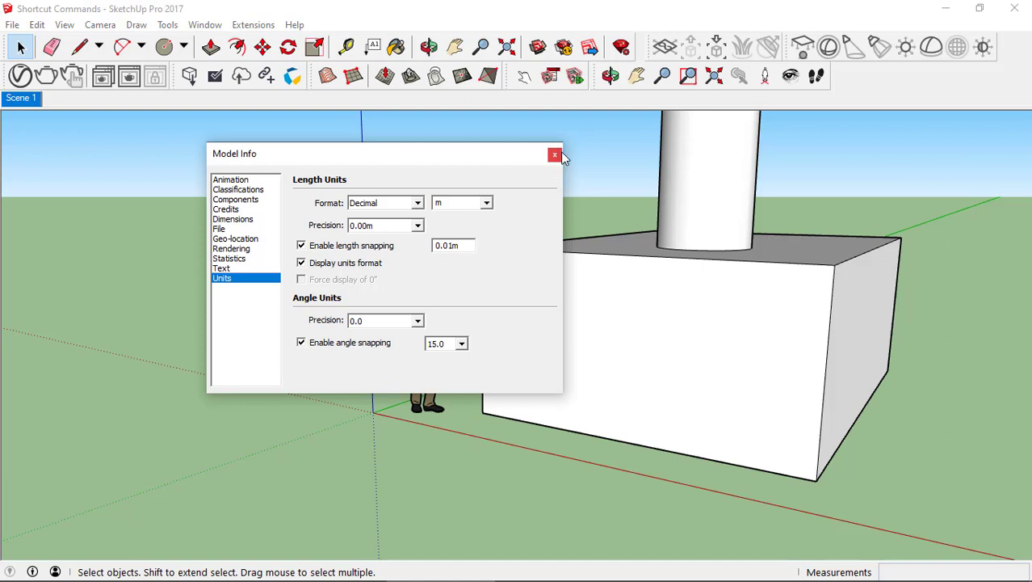